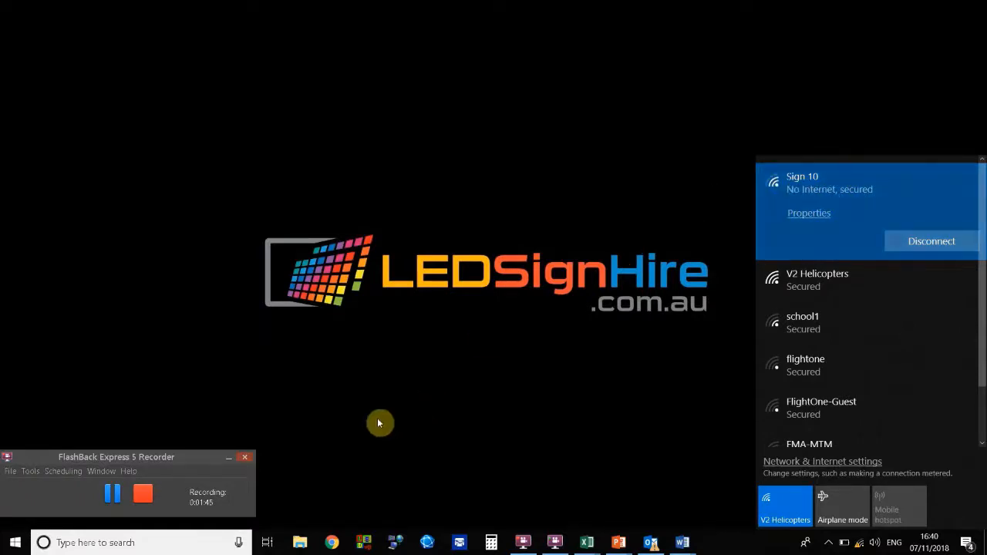
Step: Open PlutoManager and search the LAN for all displays, adding found displays to the LEDSignHire group
{"action": "left_click", "coordinate": [396, 545]}
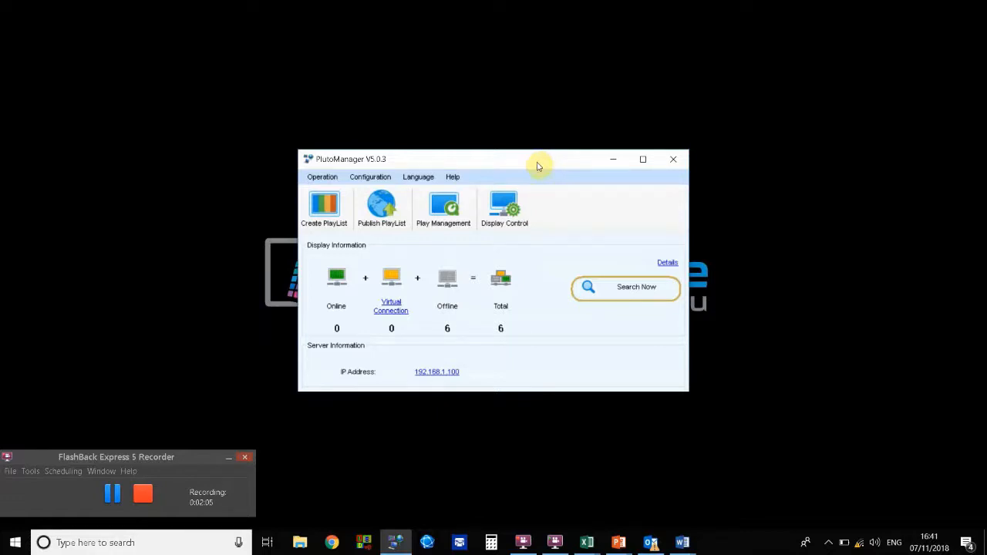
{"action": "left_click", "coordinate": [614, 294]}
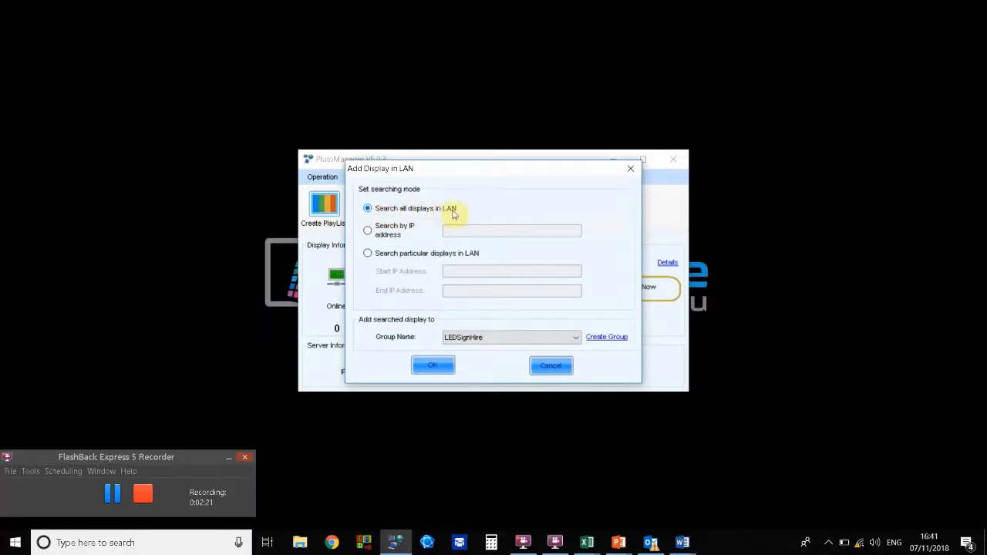
{"action": "left_click", "coordinate": [431, 367]}
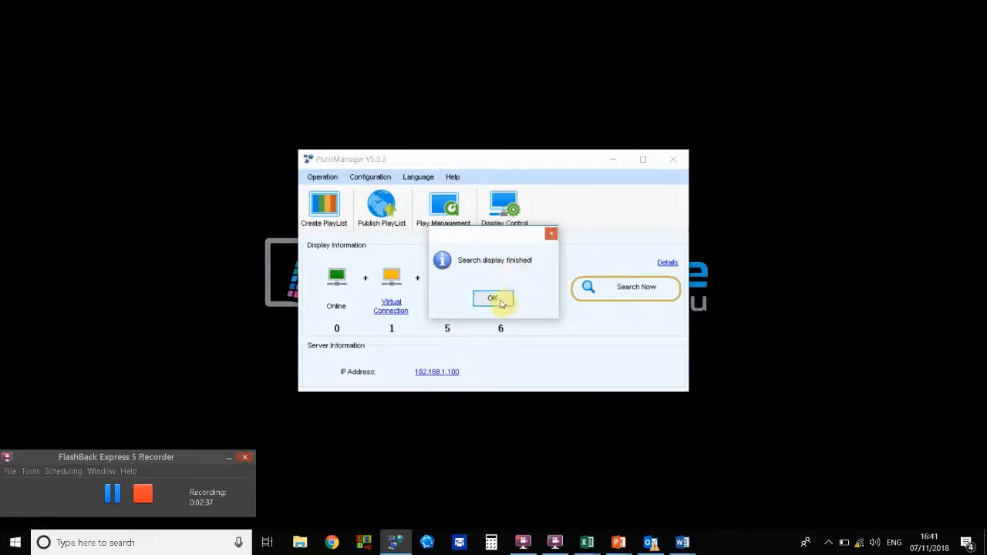
{"action": "left_click", "coordinate": [496, 300]}
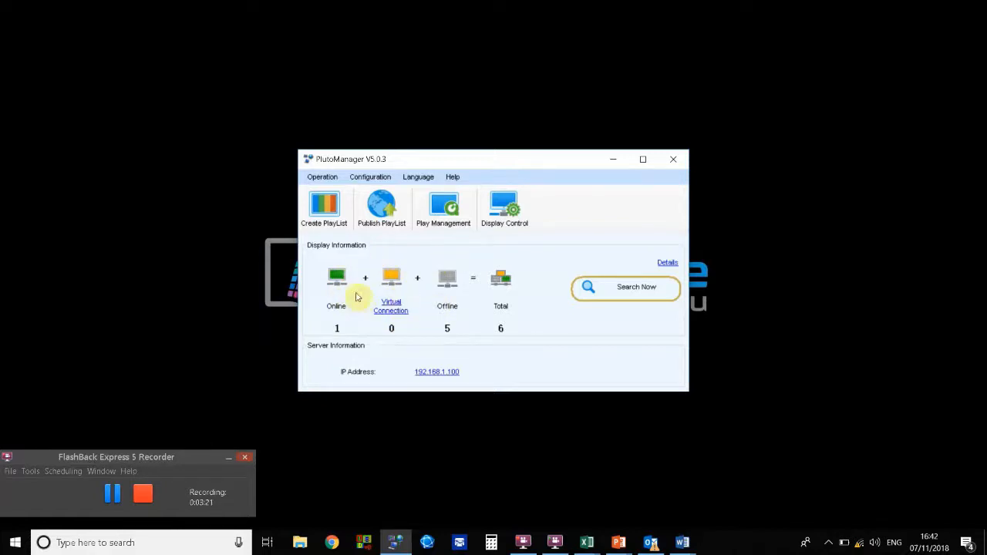
Step: Open Display Control and review the network configuration of Sign 10, then close the window
{"action": "left_click", "coordinate": [508, 211]}
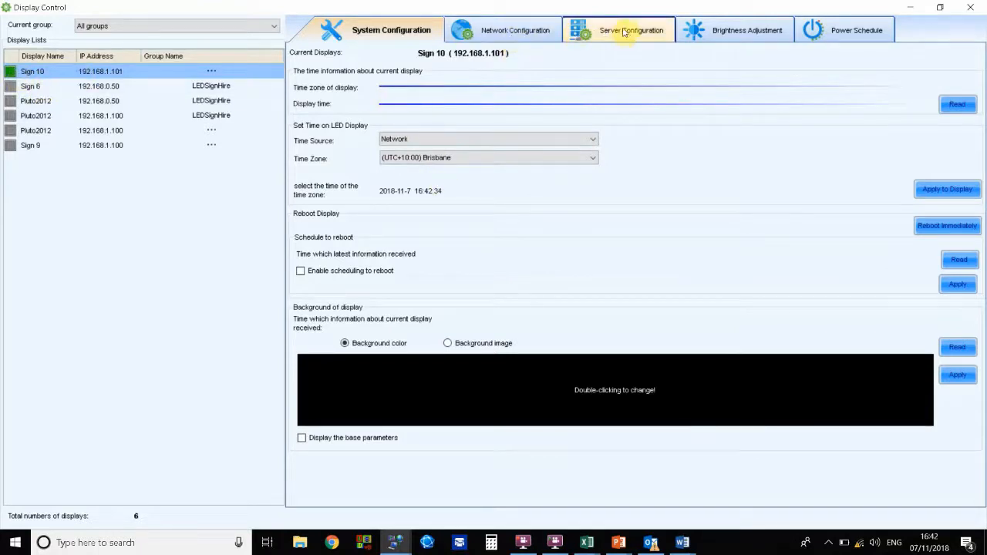
{"action": "left_click", "coordinate": [522, 34]}
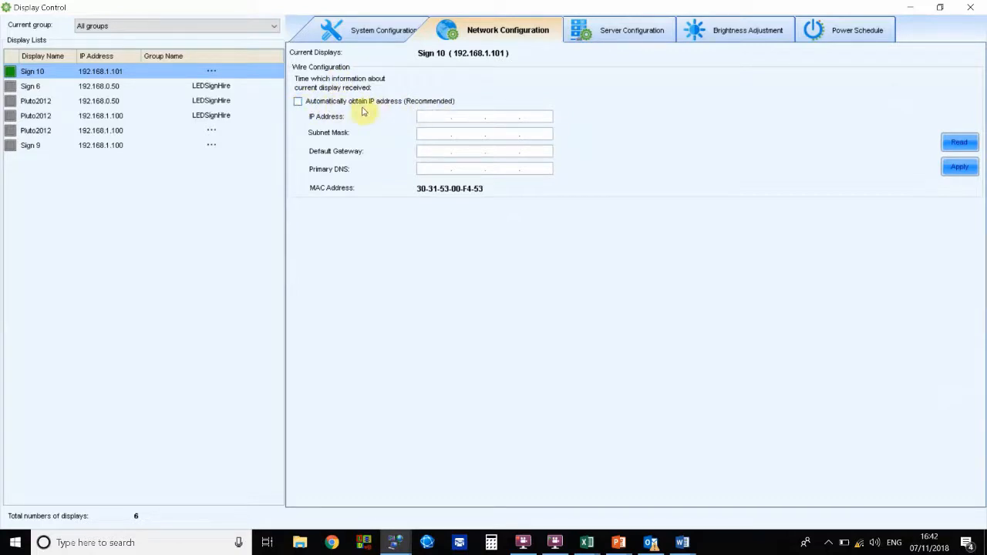
{"action": "left_click", "coordinate": [298, 102]}
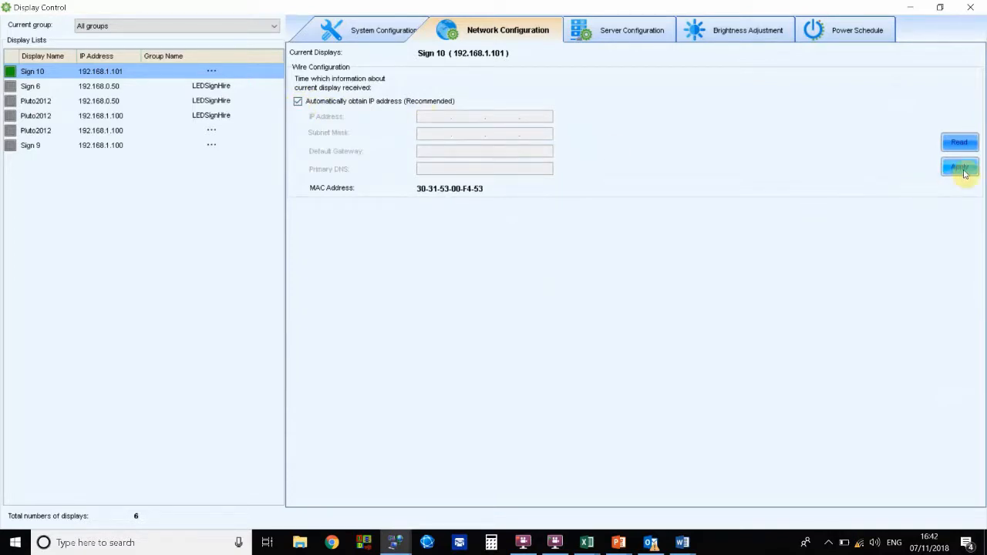
{"action": "left_click", "coordinate": [298, 101]}
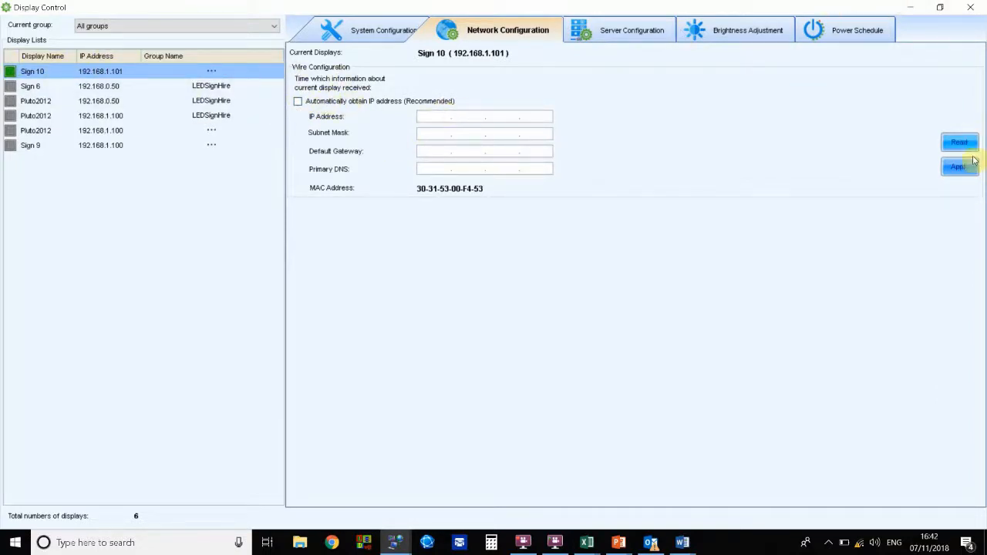
{"action": "left_click", "coordinate": [971, 9]}
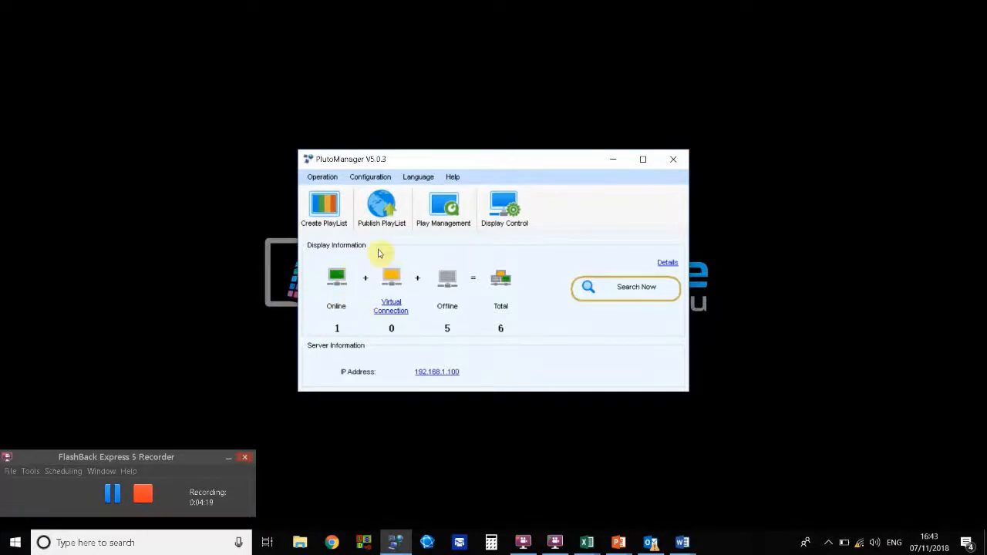
Step: Create a new playlist and confirm the play window settings with automatic resolution
{"action": "left_click", "coordinate": [327, 206]}
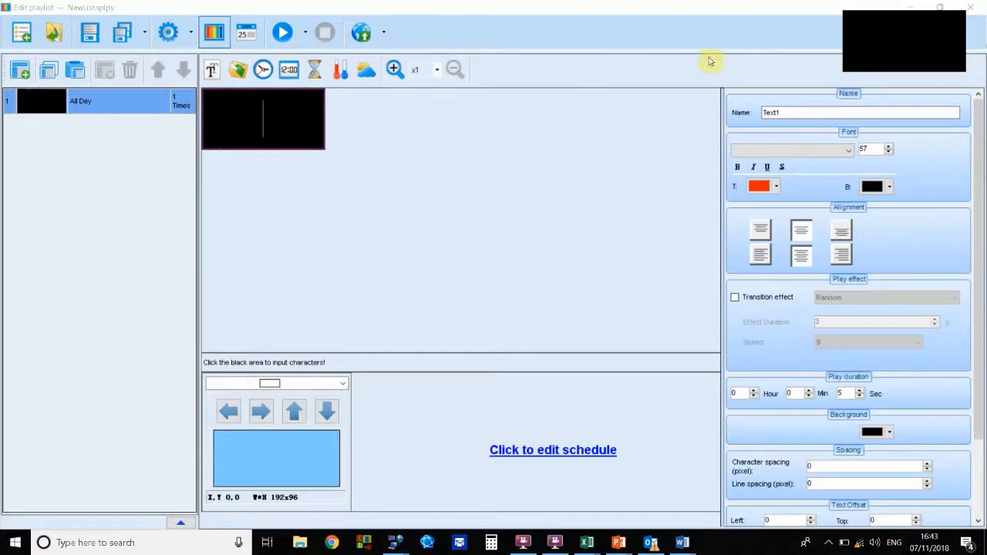
{"action": "mouse_move", "coordinate": [903, 48]}
{"action": "left_mouse_down"}
{"action": "mouse_move", "coordinate": [861, 62]}
{"action": "mouse_move", "coordinate": [923, 59]}
{"action": "mouse_move", "coordinate": [887, 43]}
{"action": "mouse_move", "coordinate": [910, 56]}
{"action": "mouse_move", "coordinate": [921, 38]}
{"action": "mouse_move", "coordinate": [911, 51]}
{"action": "left_mouse_up"}
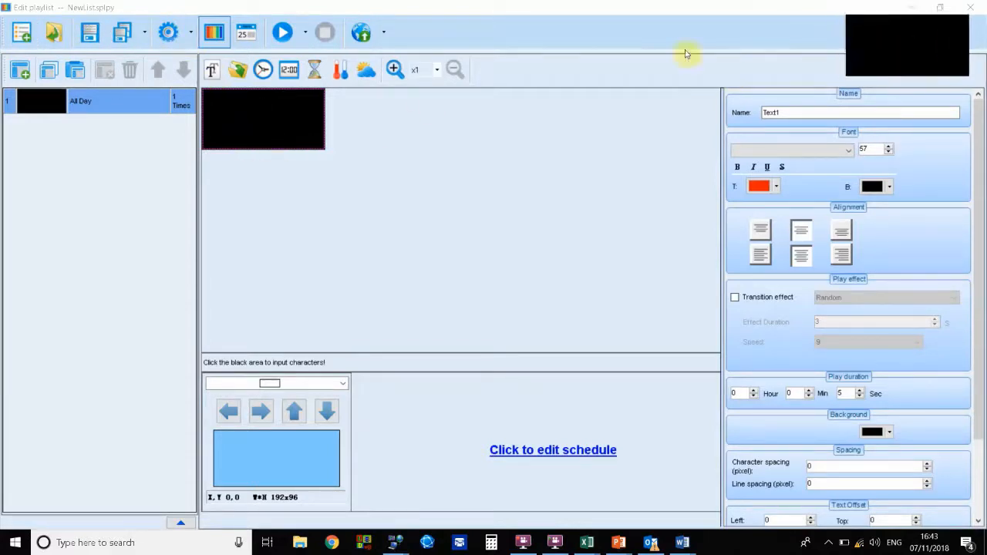
{"action": "left_click", "coordinate": [169, 34]}
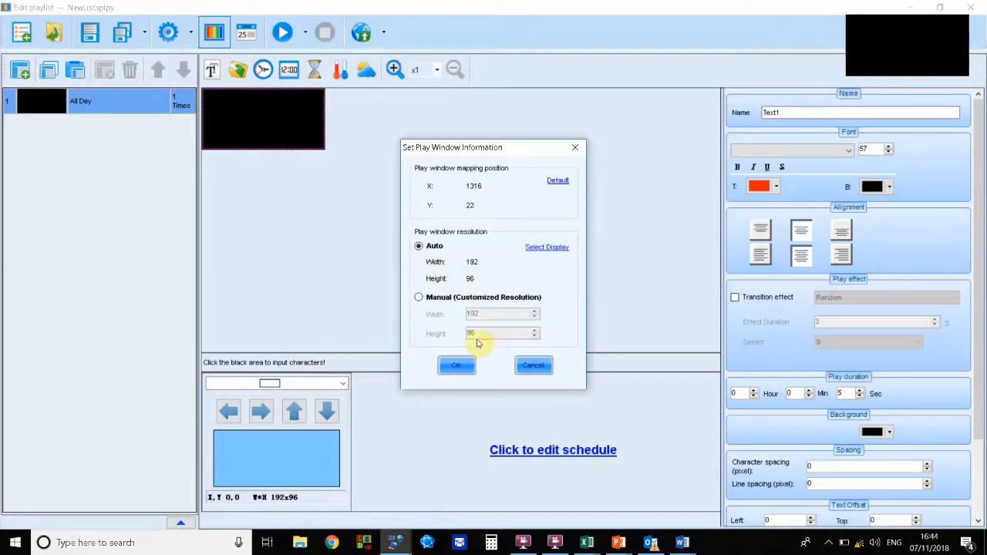
{"action": "left_click", "coordinate": [461, 368]}
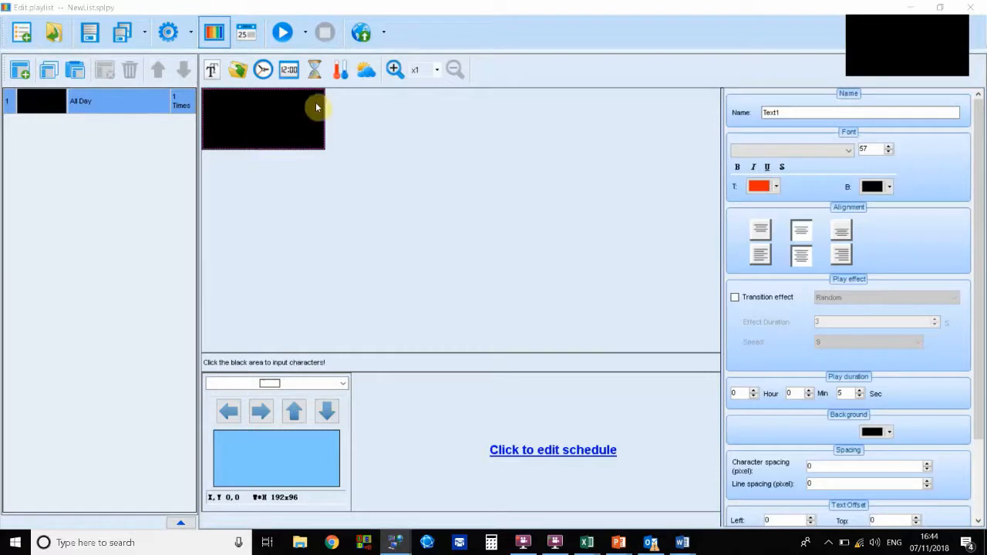
Step: Add the images 1, 2, FULL COLOUR, PTBN and YOURNAME2 from the Self Promo Slides folder to the playlist
{"action": "left_click", "coordinate": [239, 70]}
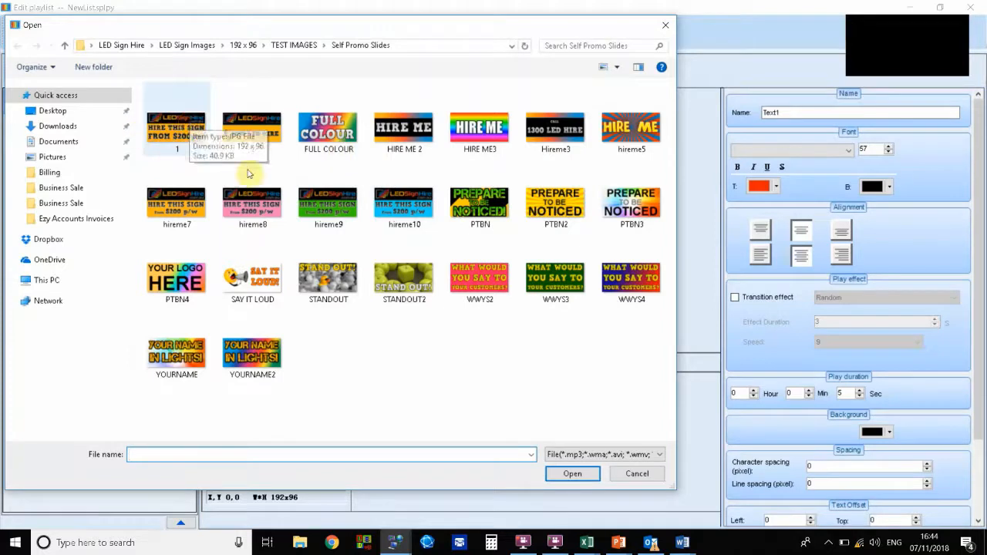
{"action": "left_click", "coordinate": [183, 133]}
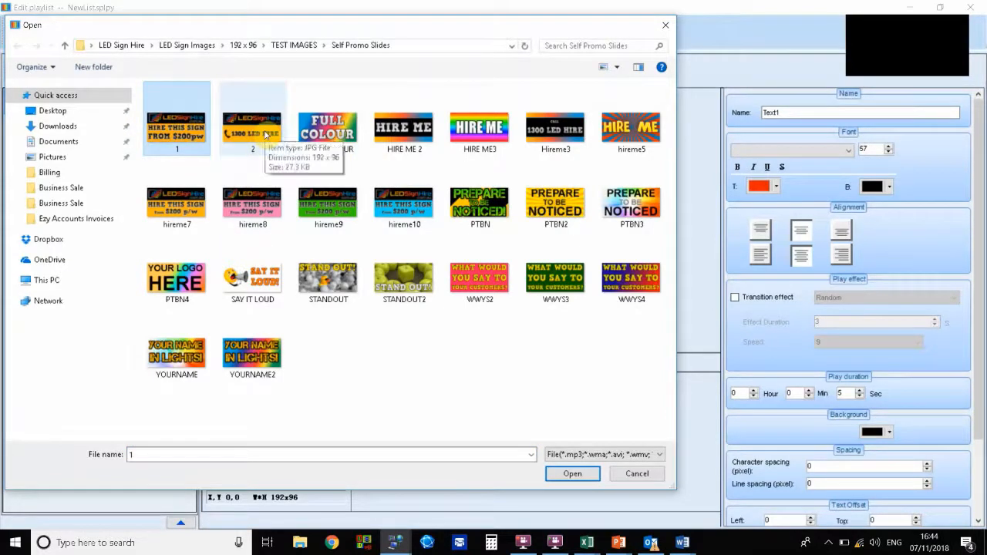
{"action": "left_click", "coordinate": [266, 134], "text": "ctrl"}
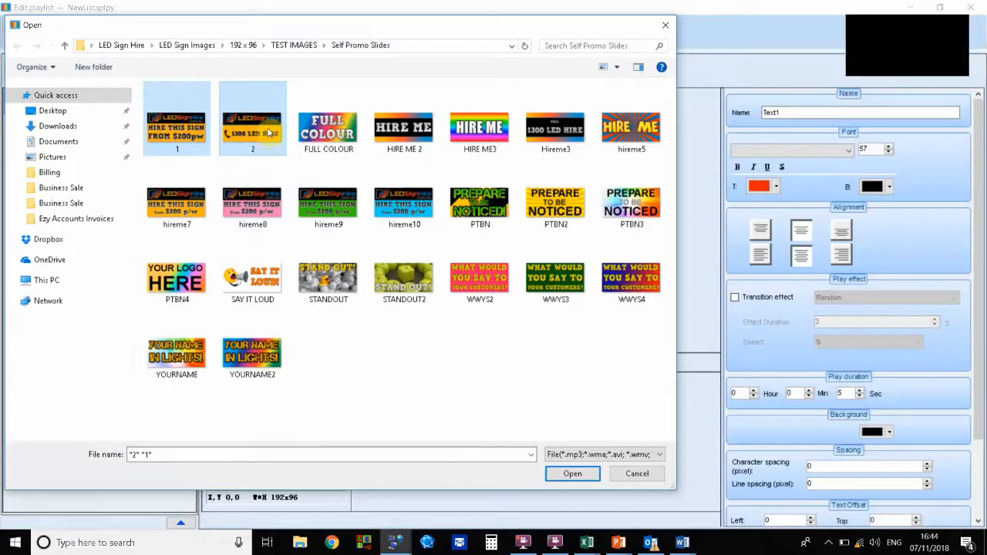
{"action": "left_click", "coordinate": [344, 134], "text": "ctrl"}
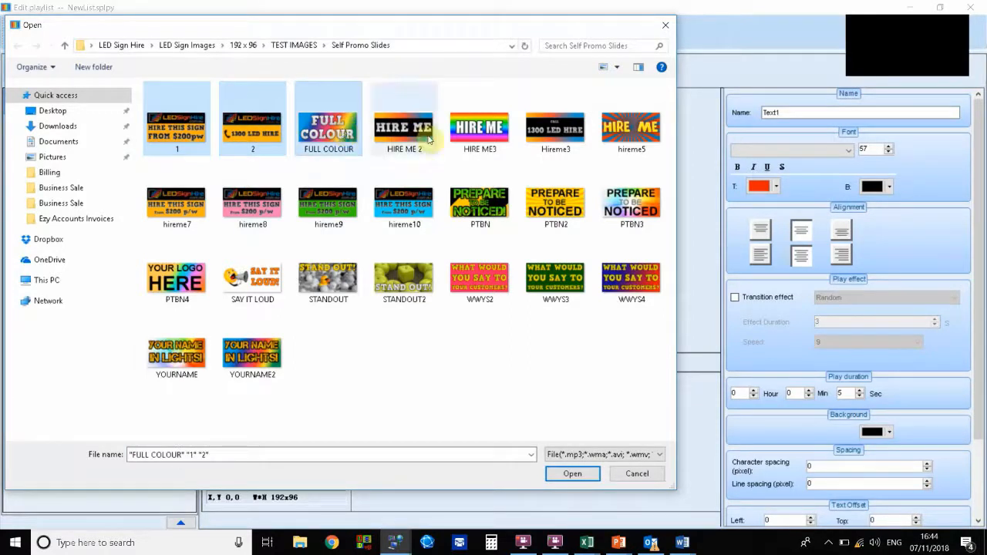
{"action": "left_click", "coordinate": [490, 205], "text": "ctrl"}
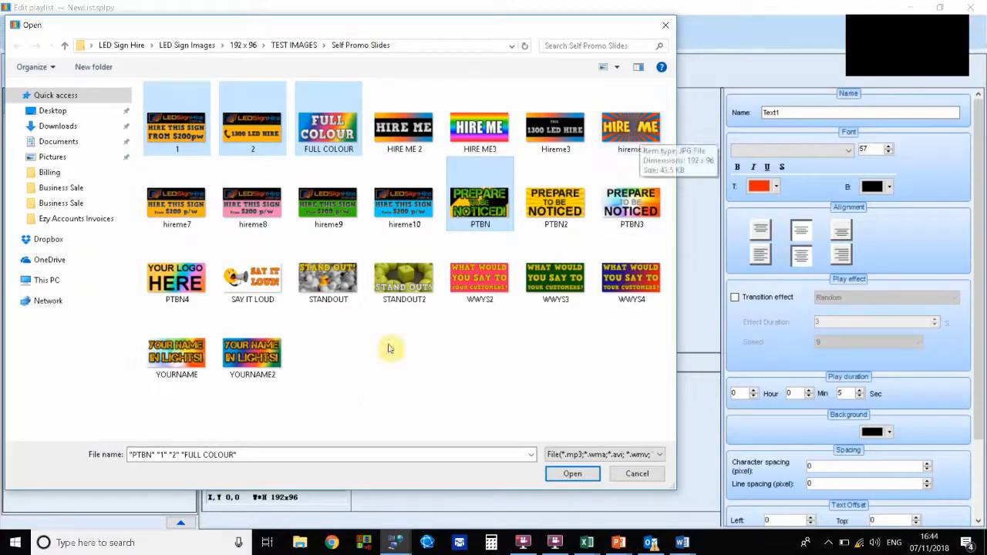
{"action": "left_click", "coordinate": [255, 356], "text": "ctrl"}
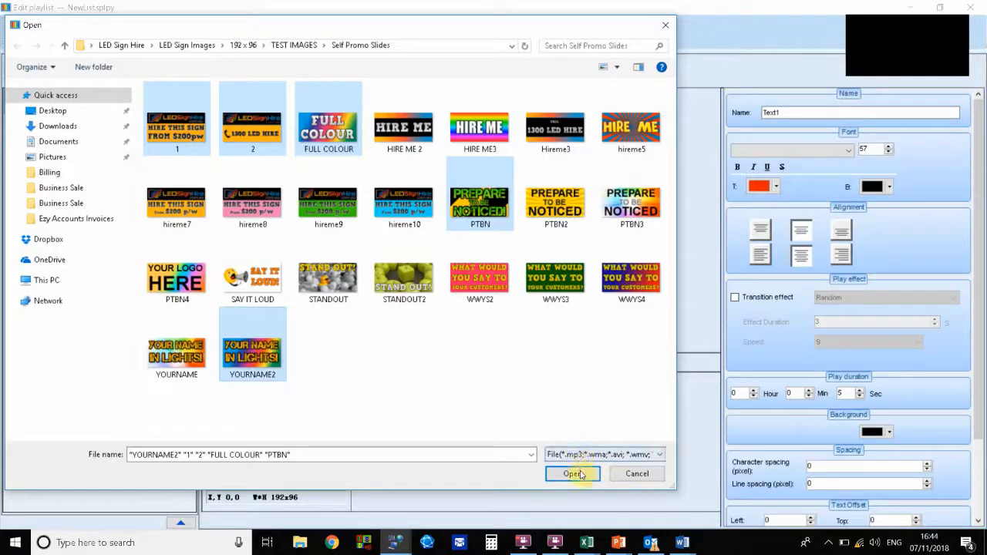
{"action": "left_click", "coordinate": [574, 474]}
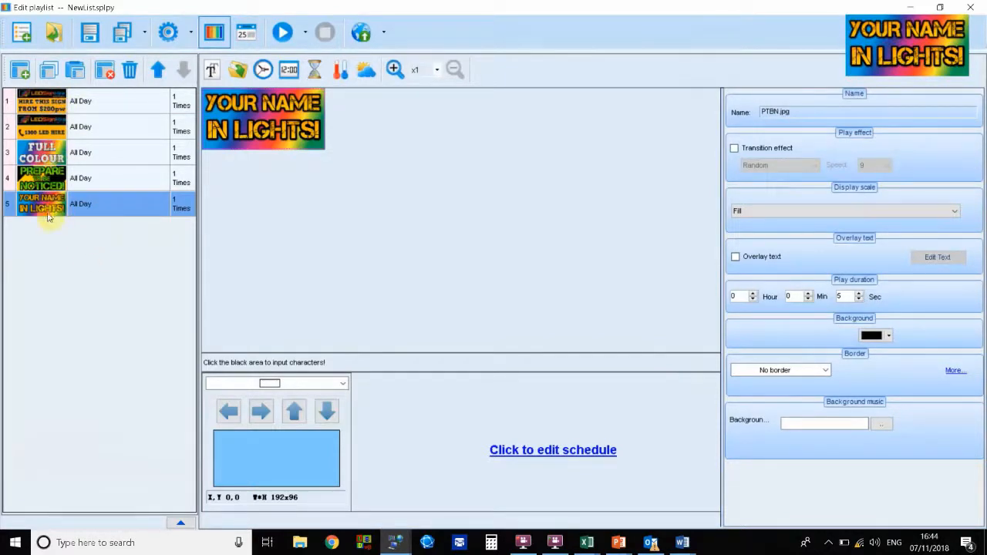
Step: Select each playlist item to preview its image, then play and stop the playlist preview
{"action": "left_click", "coordinate": [95, 103]}
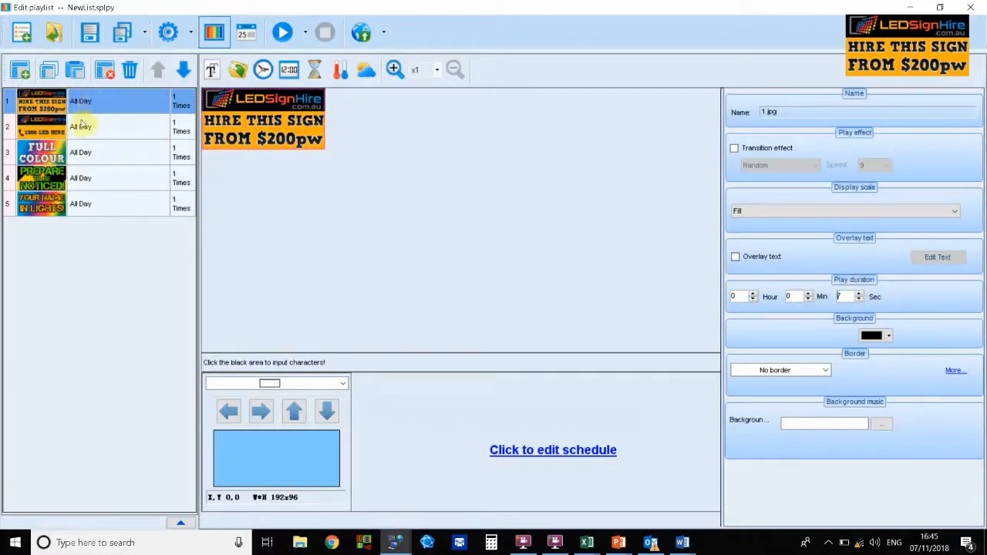
{"action": "left_click", "coordinate": [80, 127]}
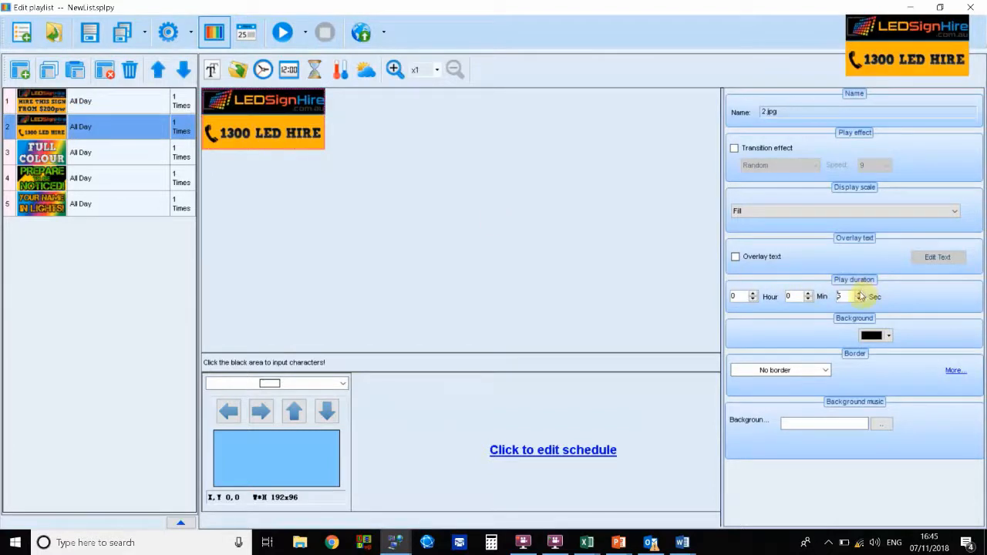
{"action": "left_click", "coordinate": [114, 158]}
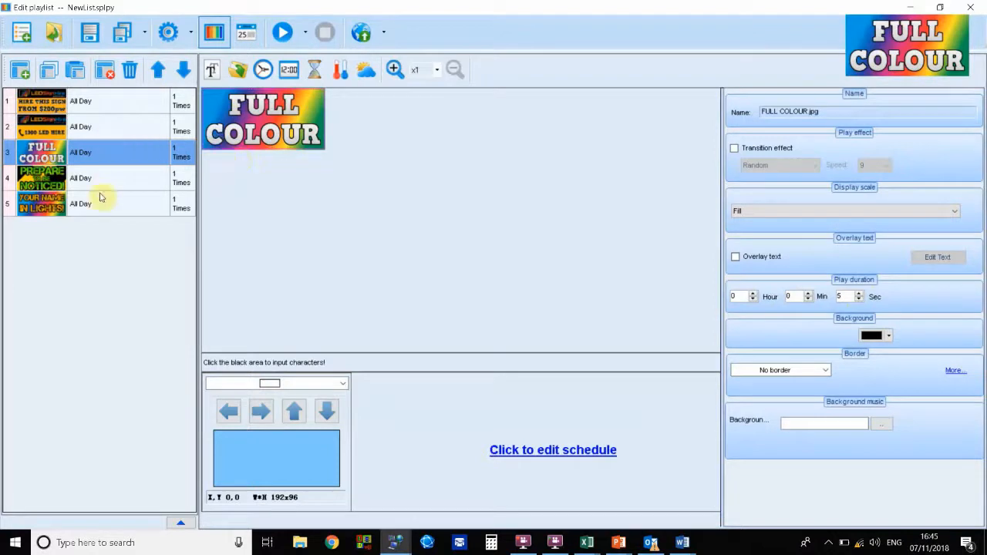
{"action": "left_click", "coordinate": [91, 105]}
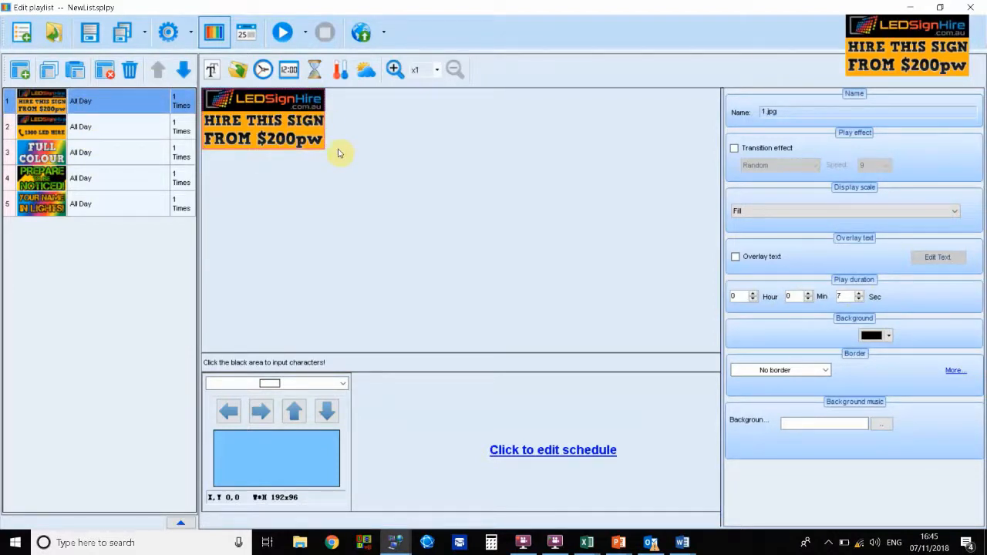
{"action": "left_click", "coordinate": [283, 34]}
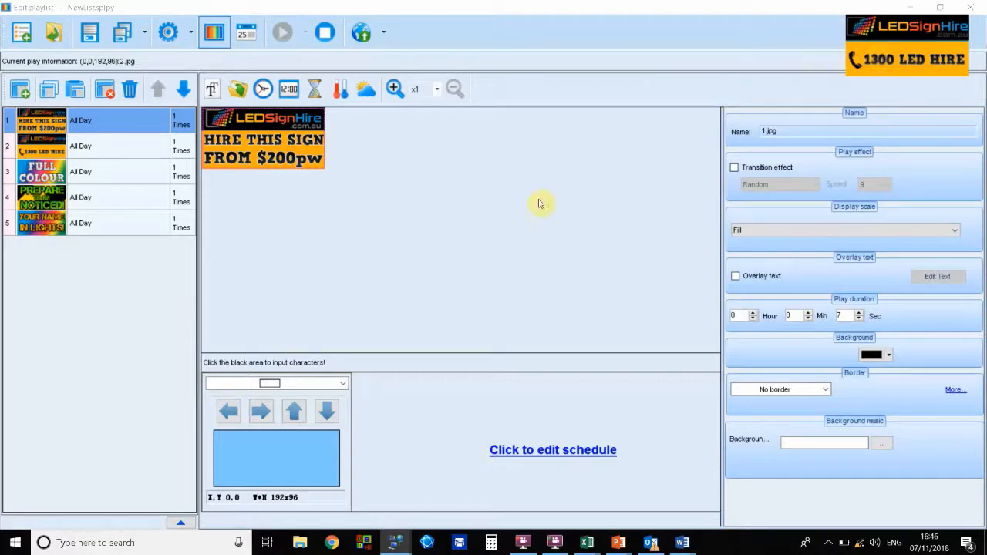
{"action": "left_click", "coordinate": [327, 37]}
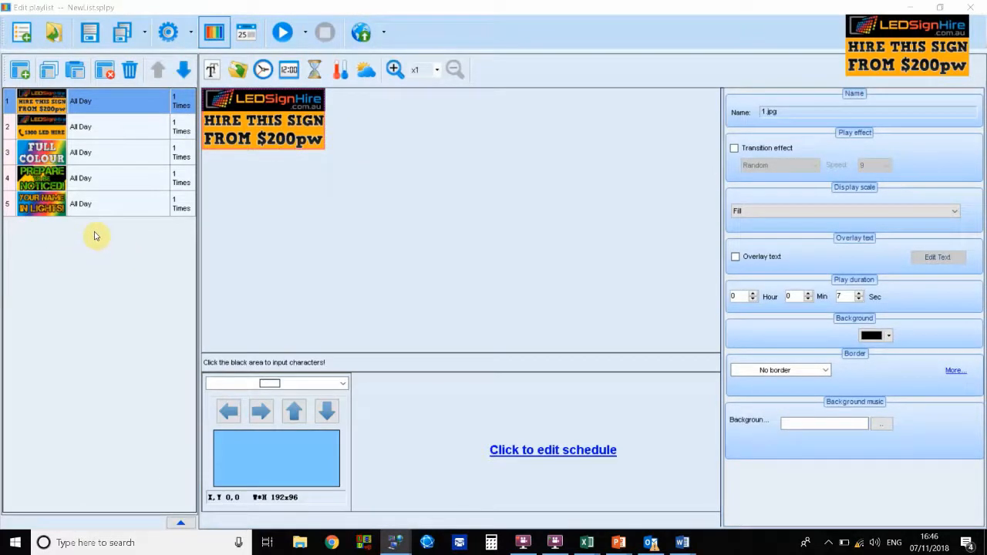
Step: Add a new program containing a text item reading LEDSignHire.com.au
{"action": "left_click", "coordinate": [22, 72]}
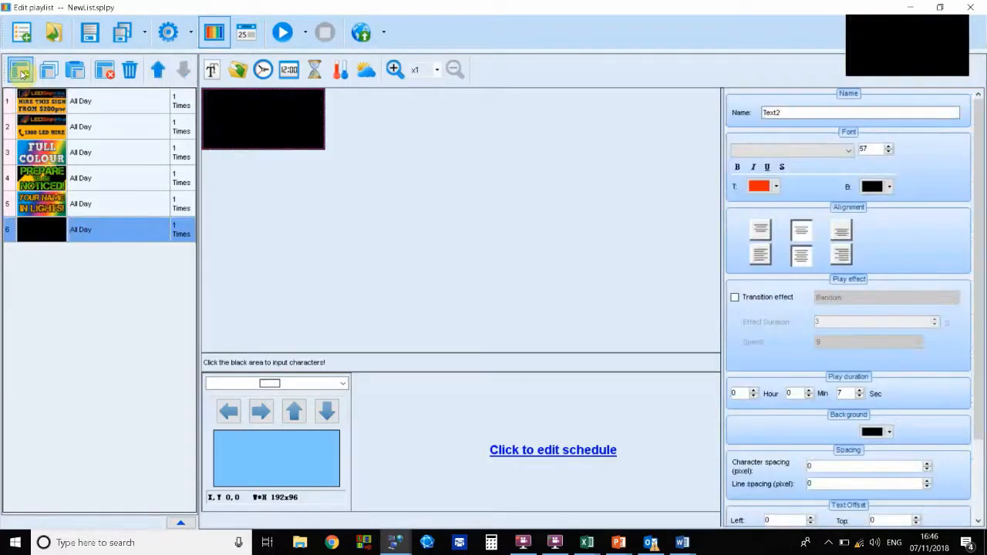
{"action": "left_click", "coordinate": [212, 71]}
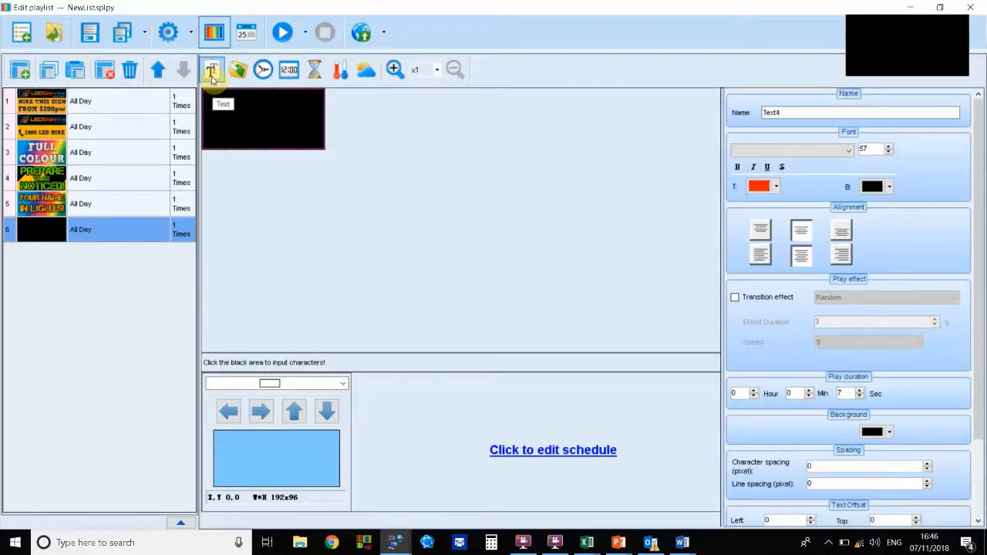
{"action": "scroll", "coordinate": [775, 352], "scroll_direction": "down", "scroll_amount": 2}
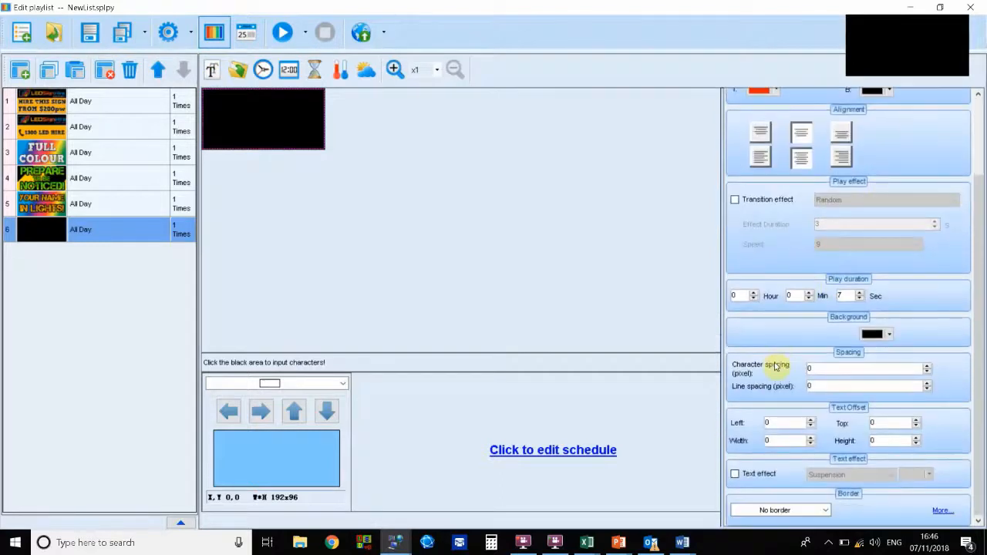
{"action": "scroll", "coordinate": [777, 364], "scroll_direction": "up", "scroll_amount": 2}
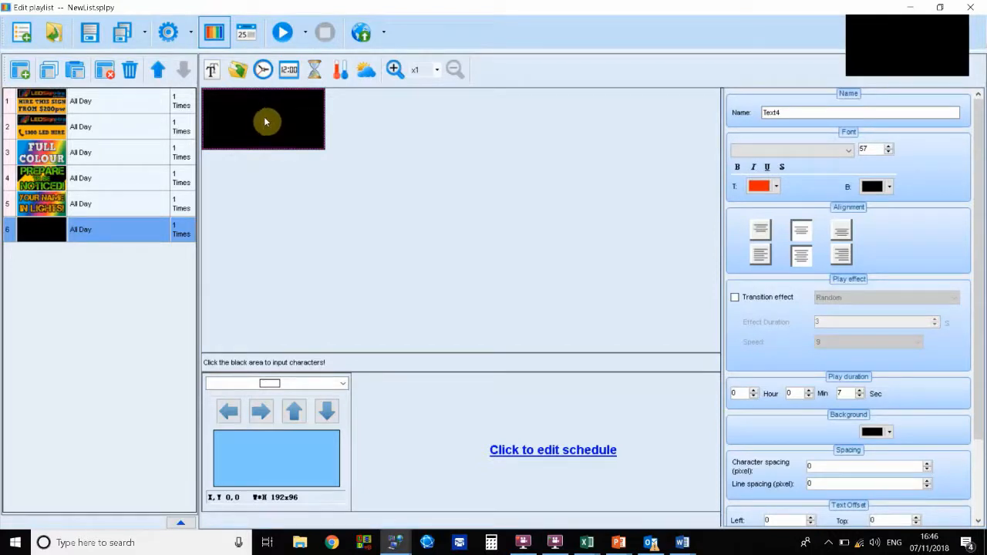
{"action": "type", "text": "LEDSi"}
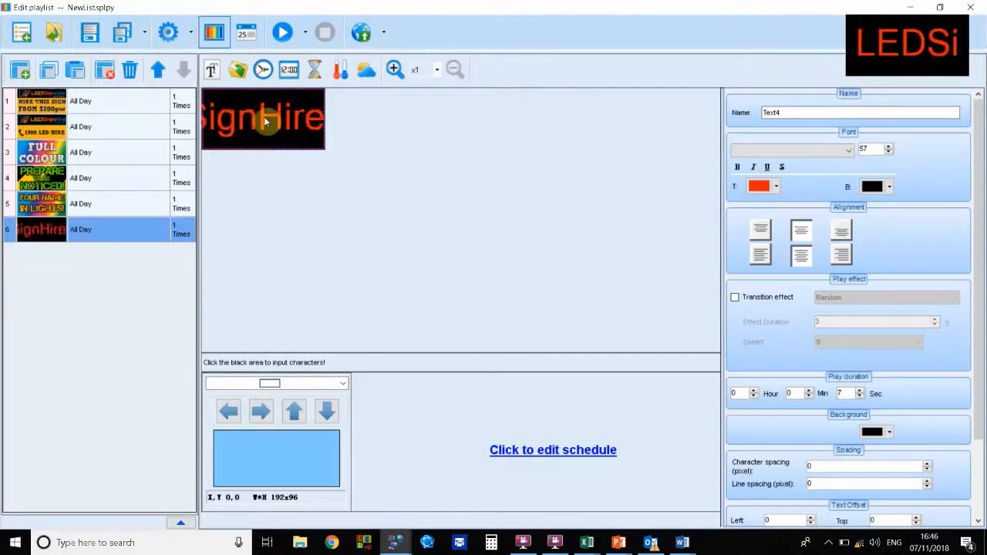
{"action": "left_click", "coordinate": [265, 121]}
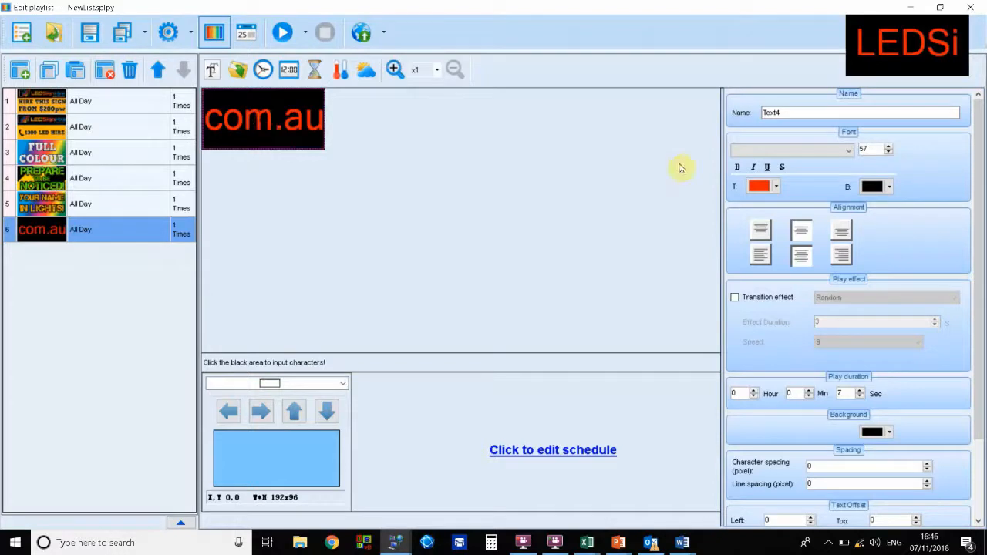
Step: Play and stop the playlist preview to check the scrolling text, then scroll through its properties
{"action": "left_click", "coordinate": [284, 32]}
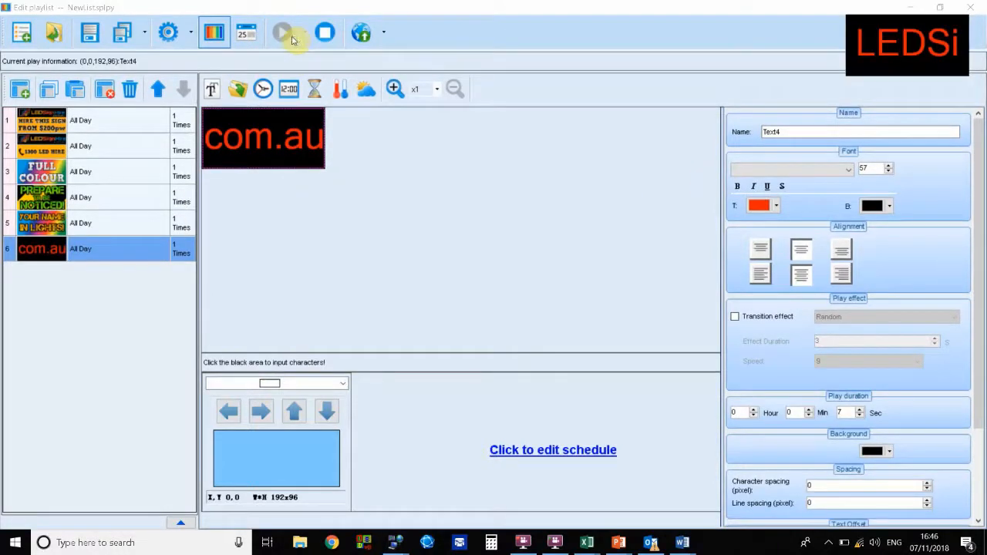
{"action": "left_click", "coordinate": [324, 34]}
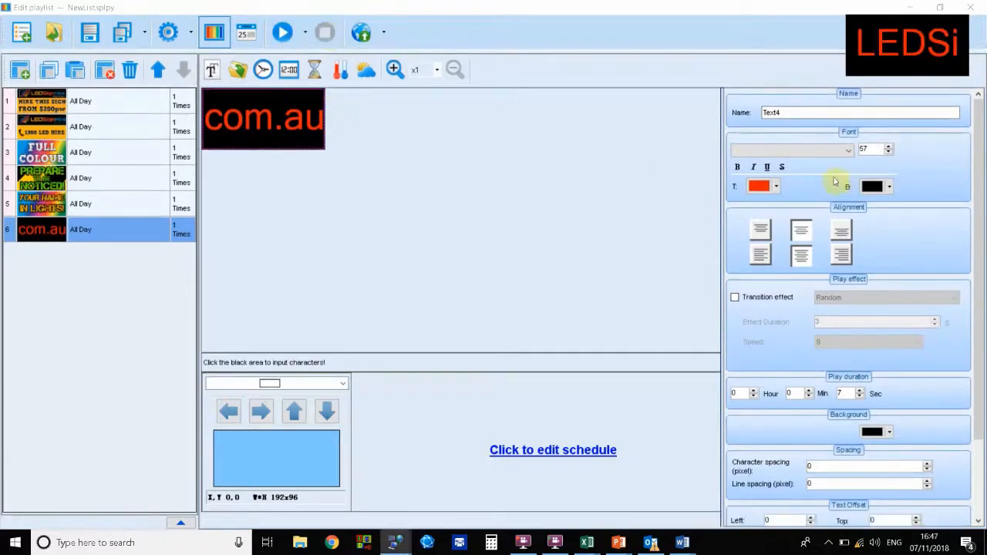
{"action": "scroll", "coordinate": [824, 344], "scroll_direction": "down", "scroll_amount": 3}
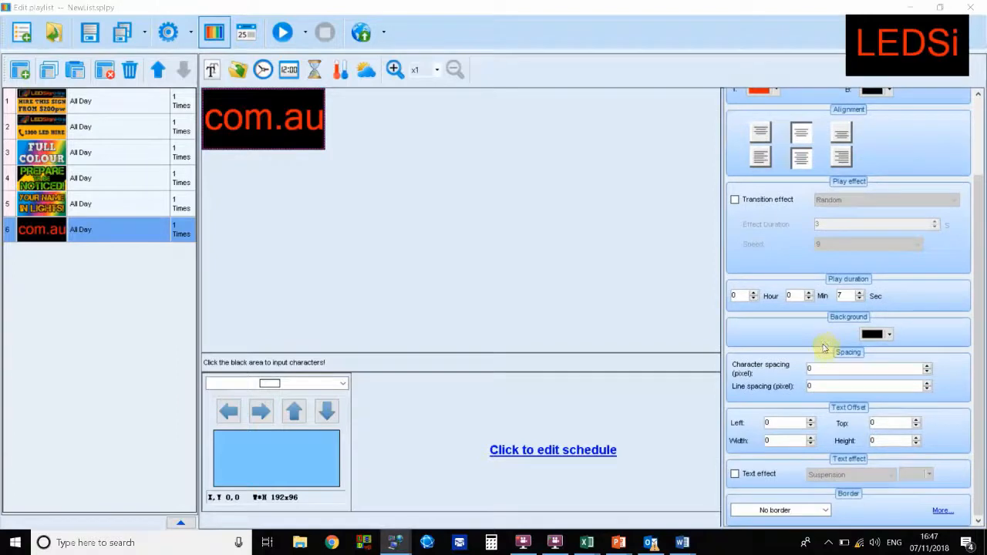
Step: Delete the LEDSignHire.com.au text program from the playlist
{"action": "scroll", "coordinate": [779, 464], "scroll_direction": "up", "scroll_amount": 3}
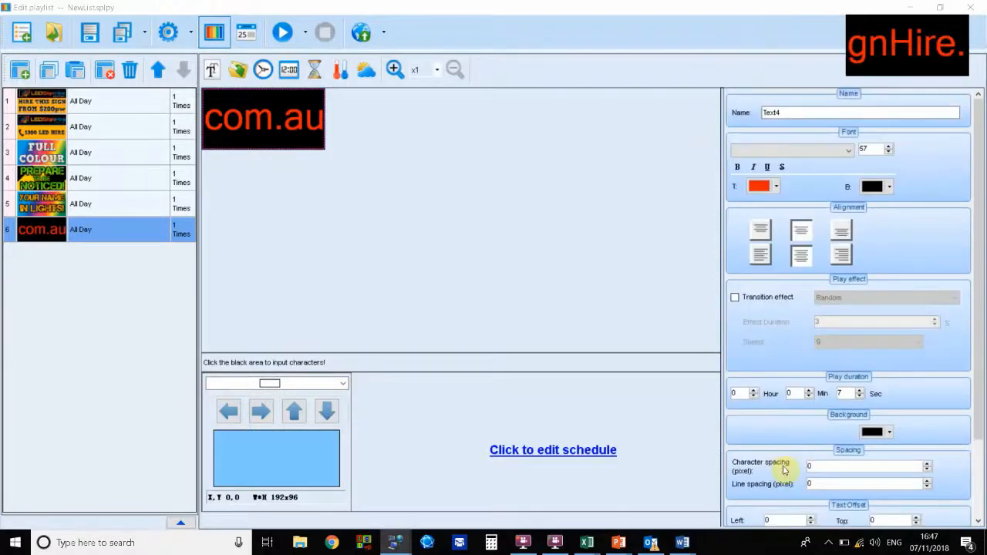
{"action": "scroll", "coordinate": [784, 468], "scroll_direction": "down", "scroll_amount": 3}
{"action": "scroll", "coordinate": [777, 497], "scroll_direction": "up", "scroll_amount": 3}
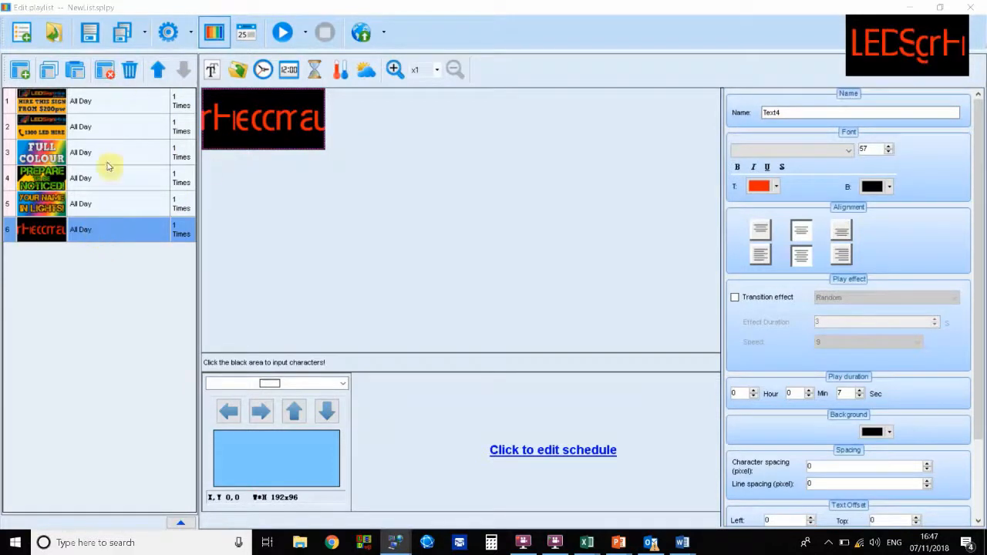
{"action": "left_click", "coordinate": [105, 71]}
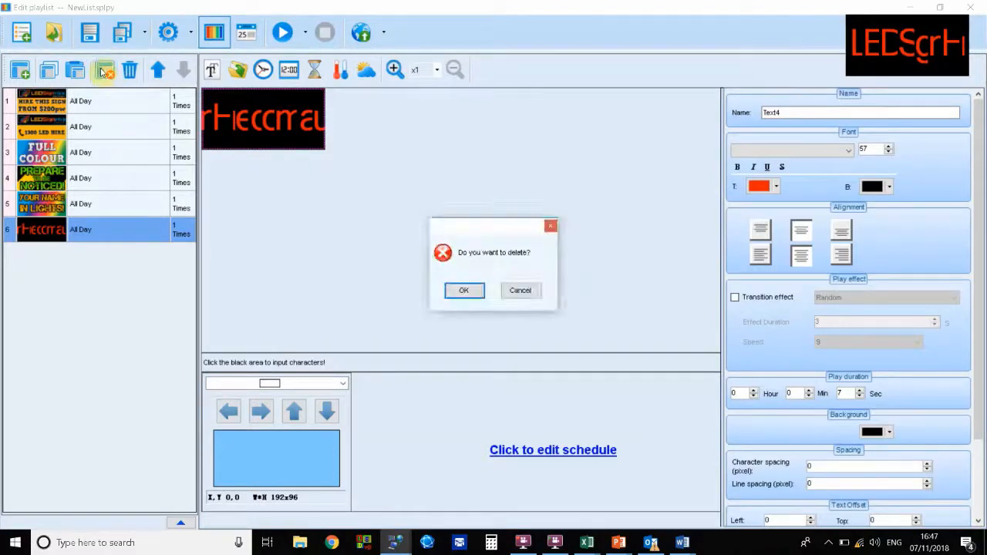
{"action": "left_click", "coordinate": [467, 289]}
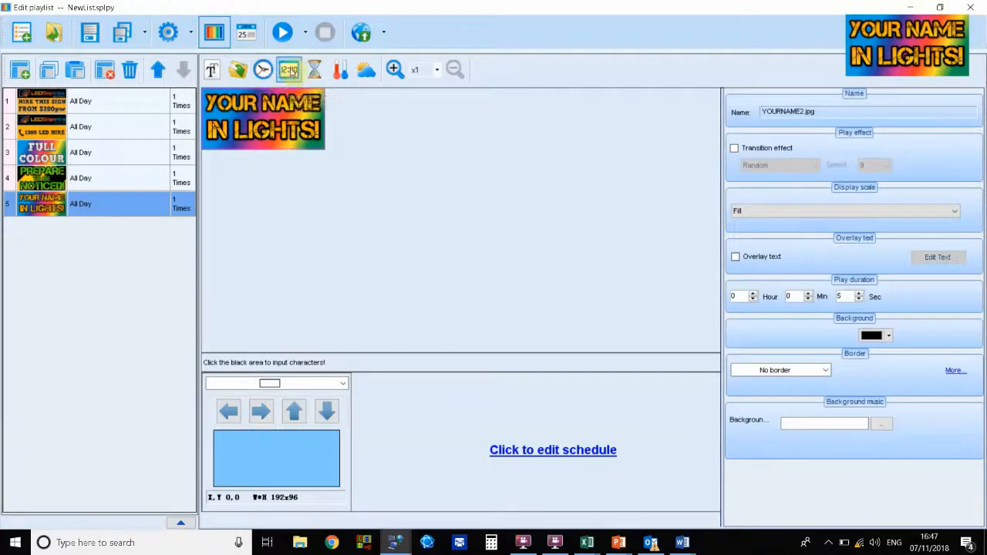
Step: Add a new program containing an analog clock, then delete that program again
{"action": "left_click", "coordinate": [21, 71]}
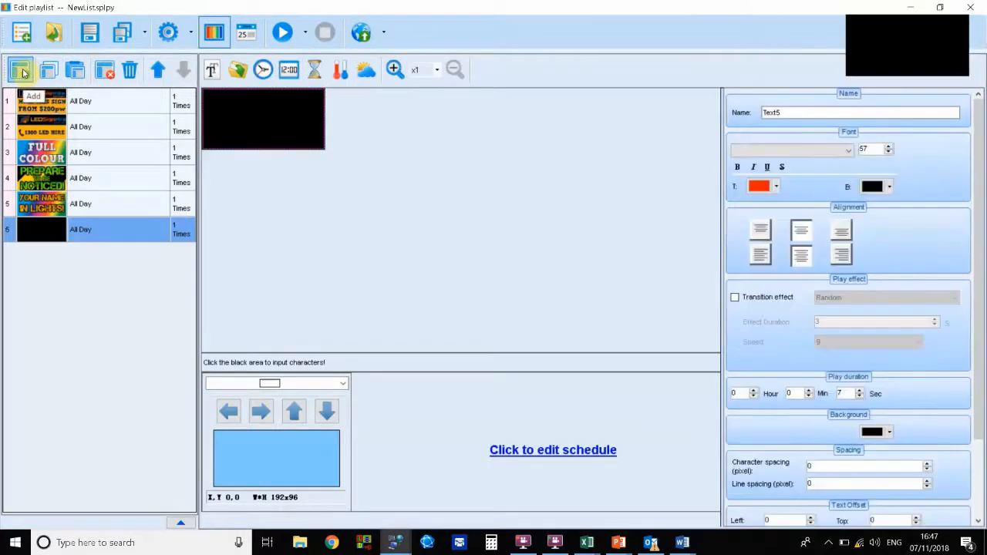
{"action": "left_click", "coordinate": [263, 74]}
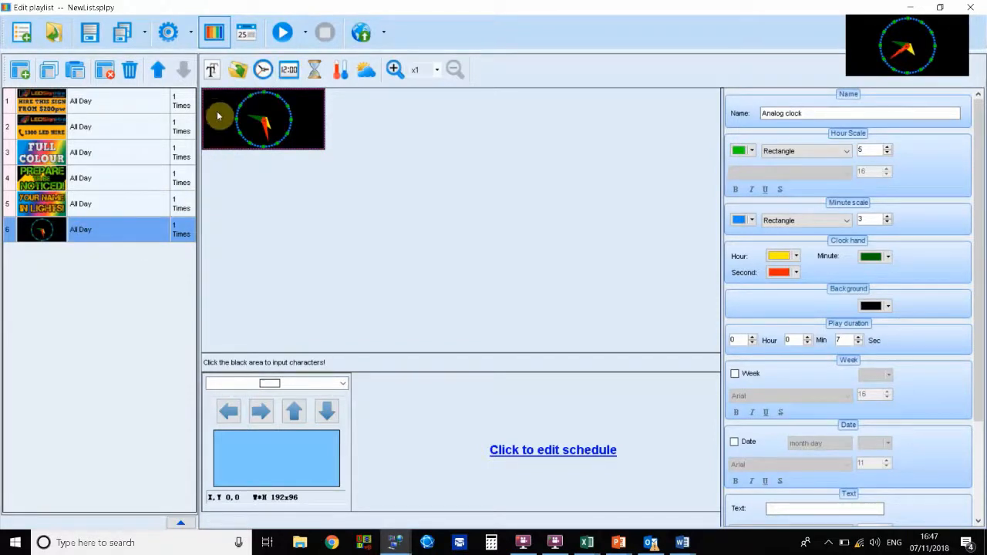
{"action": "left_click", "coordinate": [106, 71]}
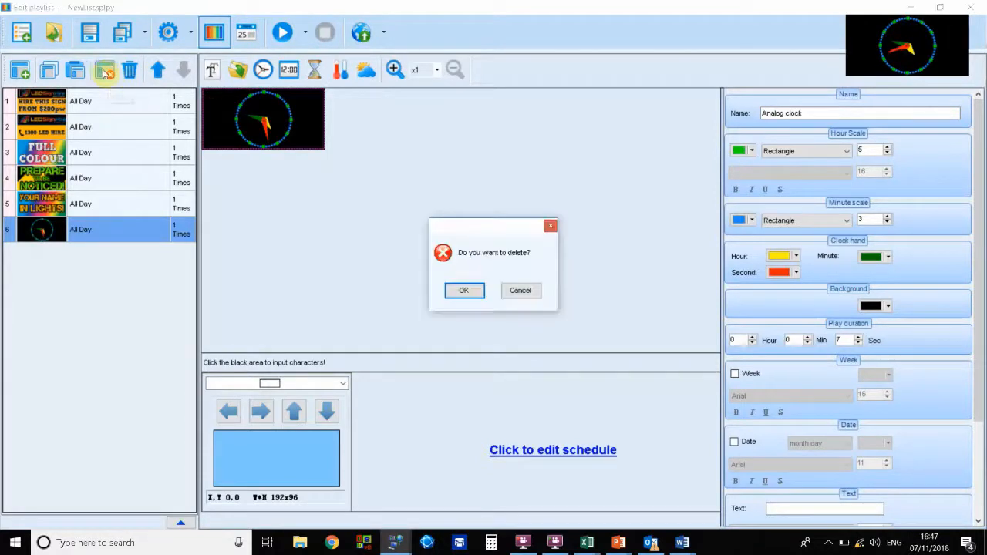
{"action": "left_click", "coordinate": [465, 290]}
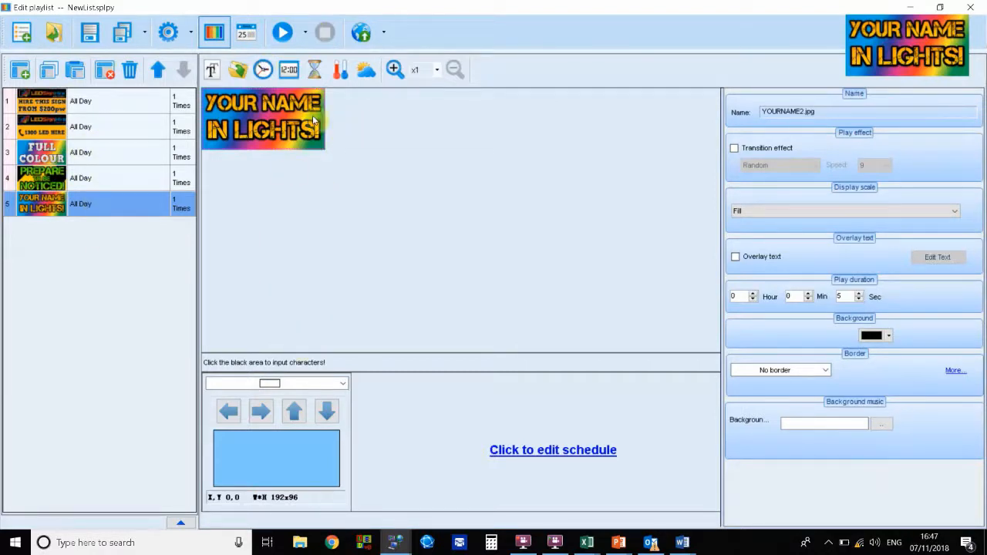
Step: Browse the border options for the YOURNAME2 image item
{"action": "left_click", "coordinate": [829, 373]}
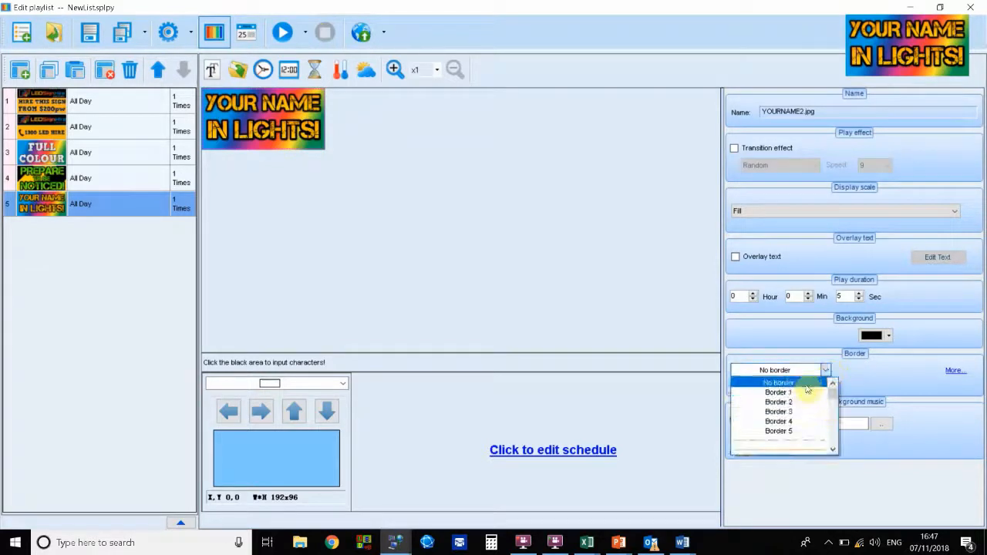
{"action": "left_click", "coordinate": [896, 367]}
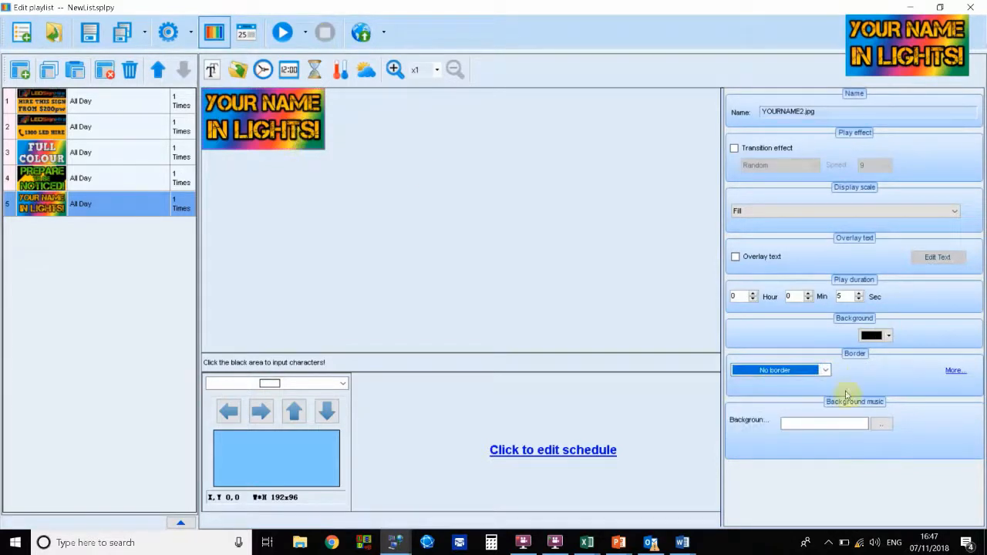
{"action": "left_click", "coordinate": [823, 371]}
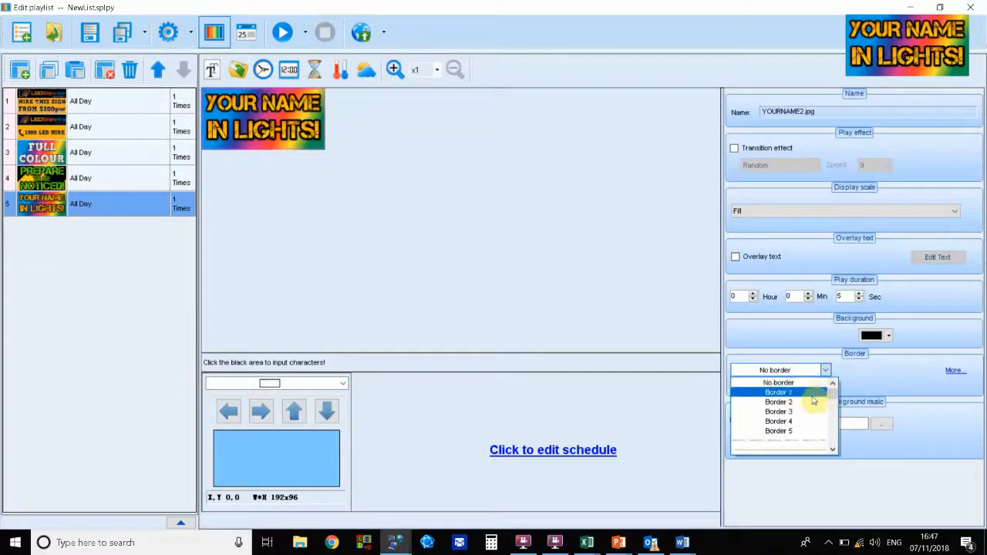
{"action": "left_click", "coordinate": [640, 307]}
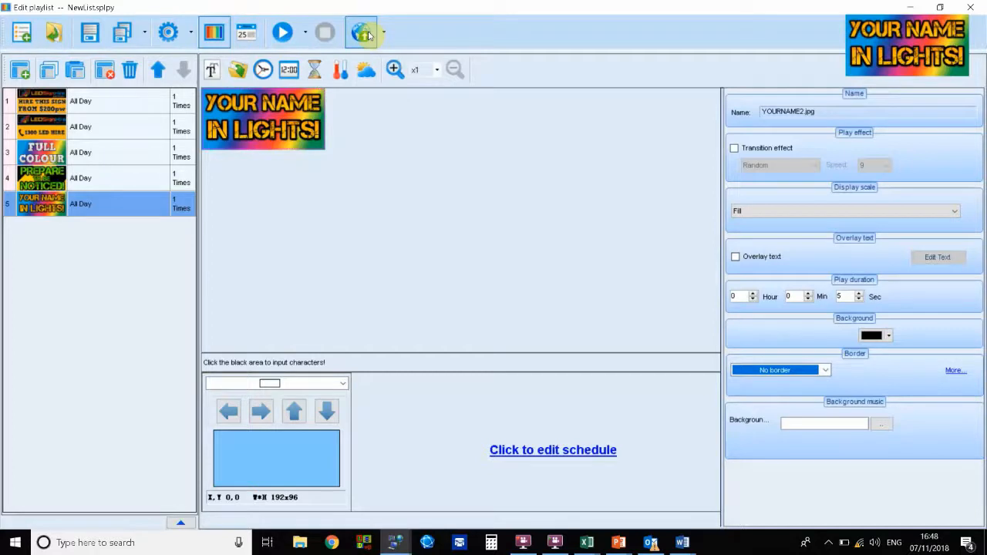
Step: Send the playlist to the sign, saving it to integrated memory, and close the playlist editor
{"action": "left_click", "coordinate": [364, 34]}
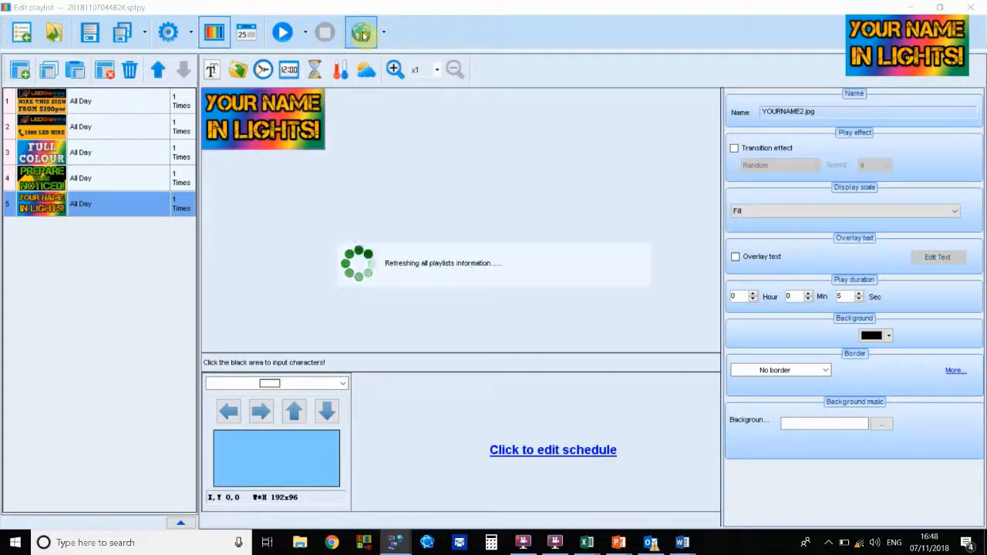
{"action": "left_click", "coordinate": [363, 33]}
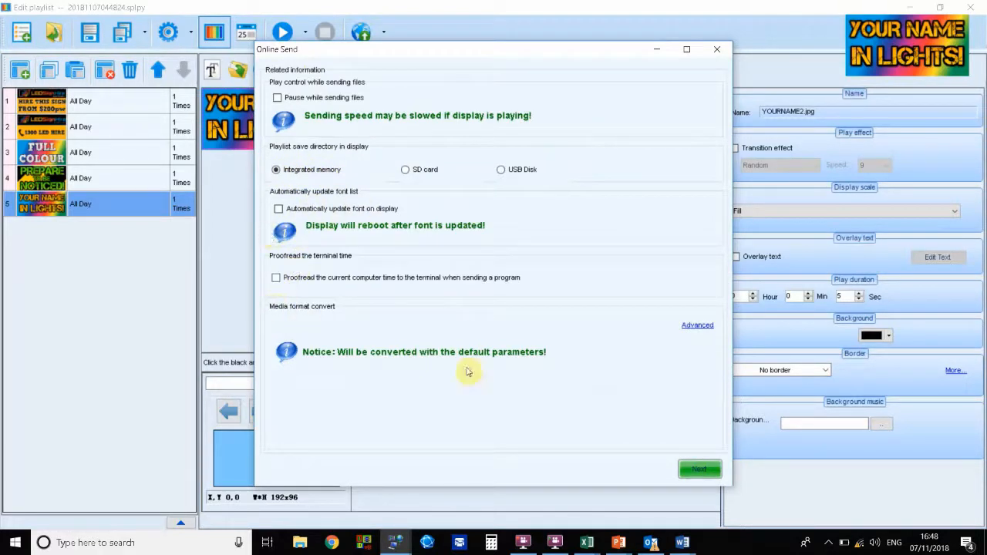
{"action": "left_click", "coordinate": [700, 470]}
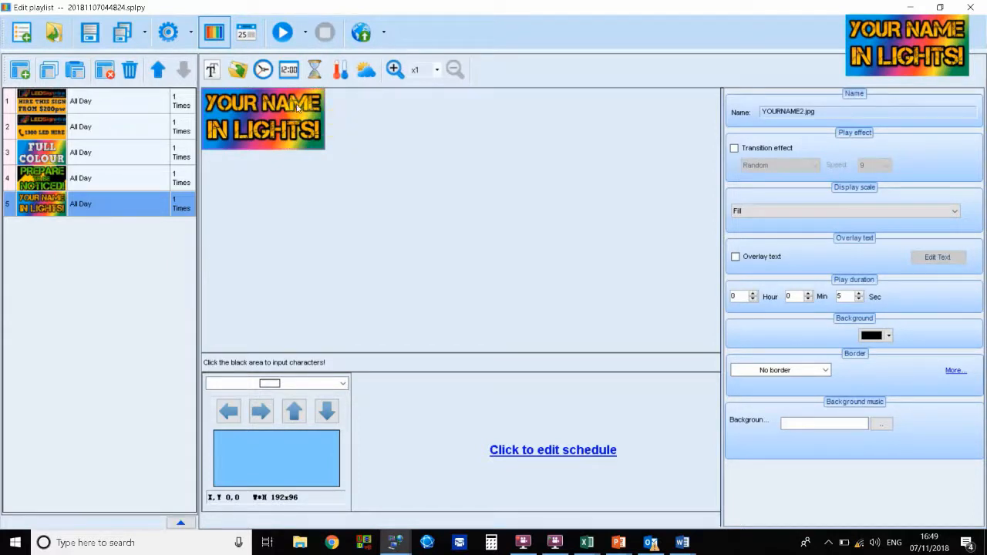
{"action": "left_click", "coordinate": [979, 9]}
Step: Open Display Control for Sign 10 and set its manual brightness to 100%
{"action": "left_click_drag", "start_coordinate": [513, 159], "coordinate": [507, 137]}
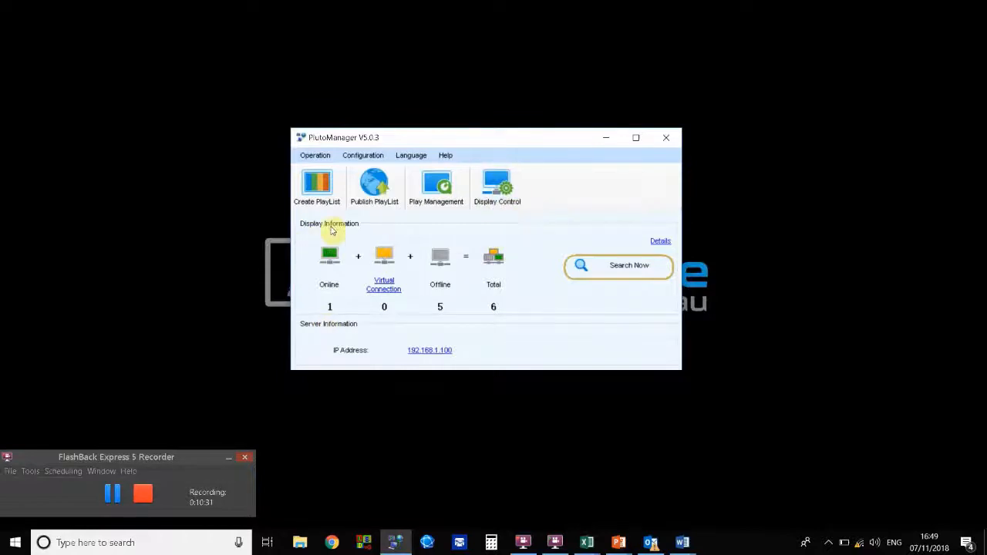
{"action": "left_click", "coordinate": [501, 195]}
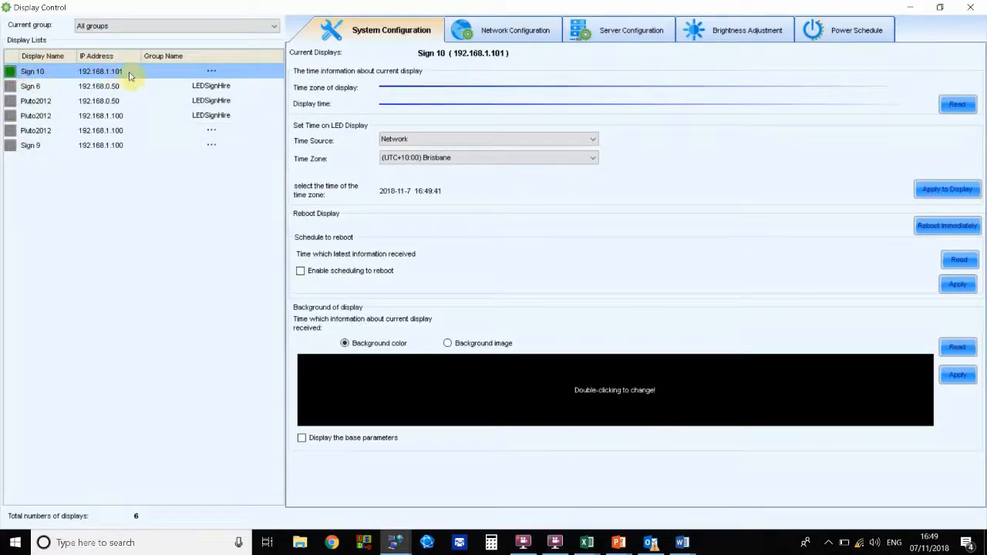
{"action": "left_click", "coordinate": [170, 74]}
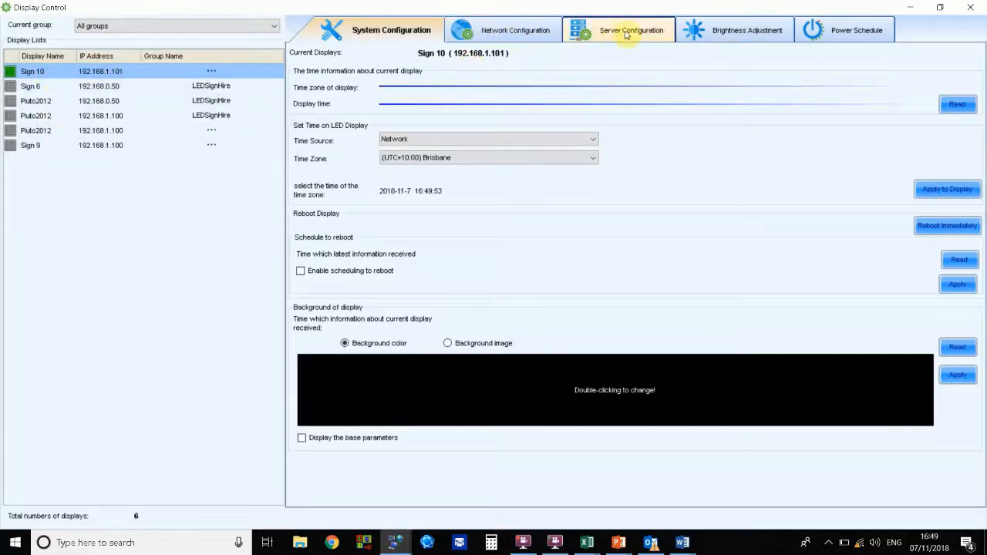
{"action": "left_click", "coordinate": [748, 34]}
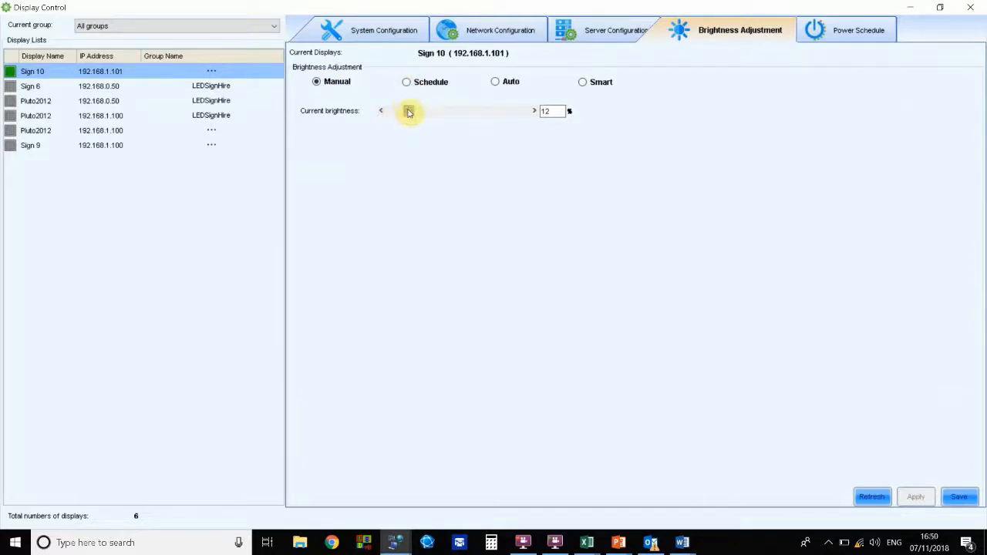
{"action": "left_click_drag", "start_coordinate": [409, 113], "coordinate": [529, 137]}
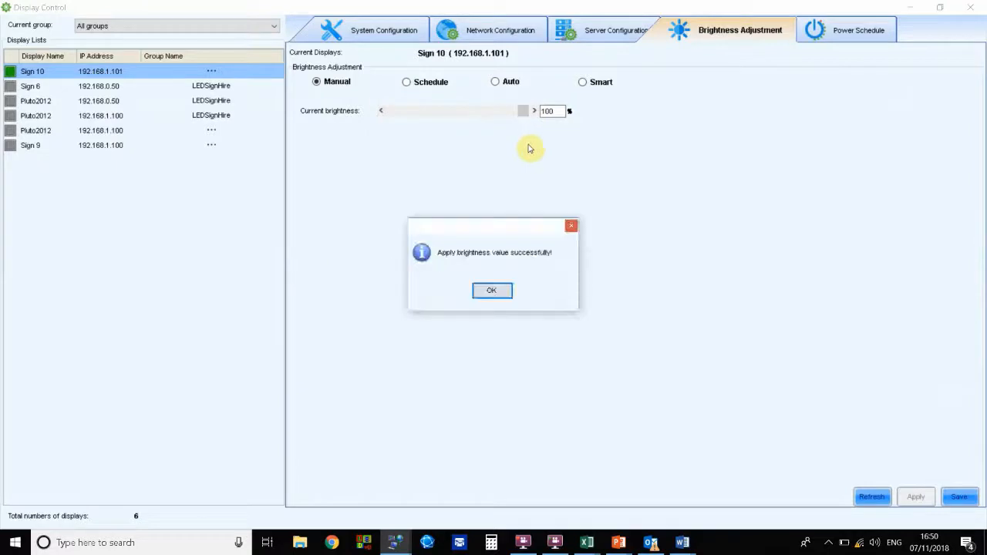
{"action": "left_click", "coordinate": [498, 291]}
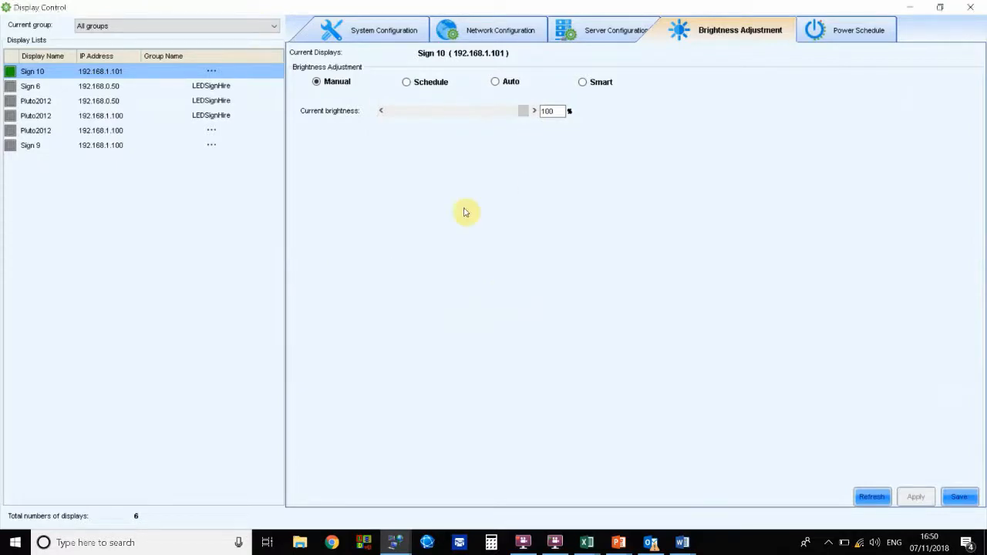
Step: Switch to scheduled brightness and start a new scheme named Dim at night
{"action": "left_click", "coordinate": [417, 82]}
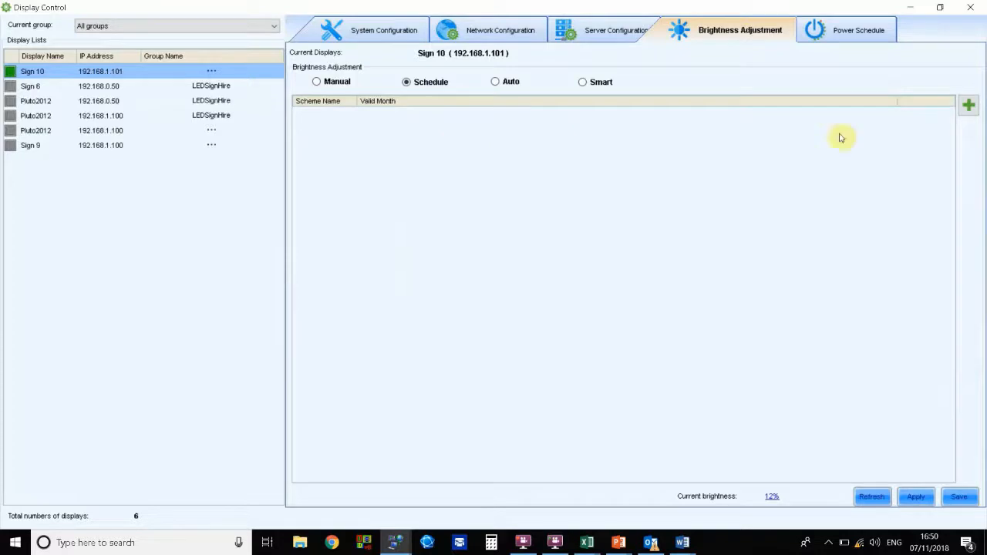
{"action": "left_click", "coordinate": [968, 108]}
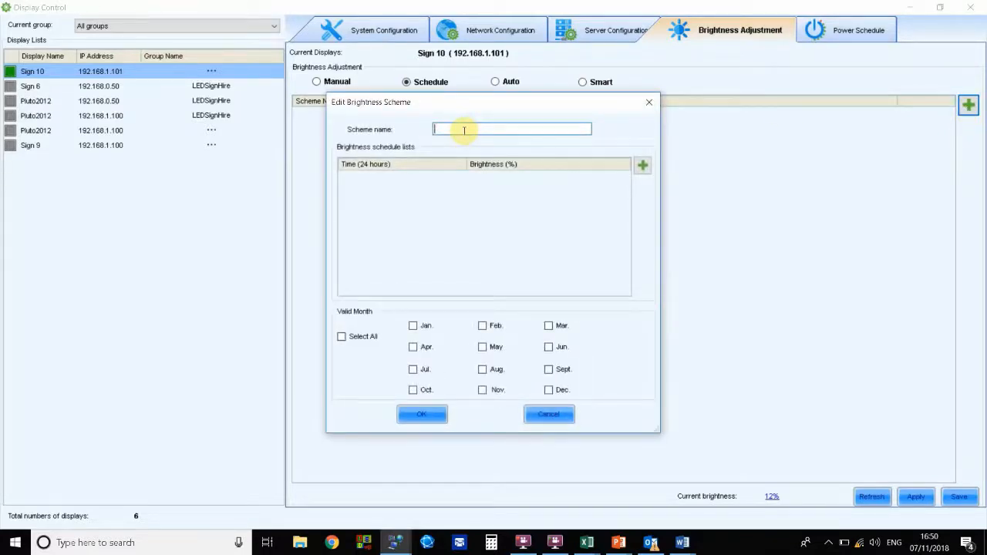
{"action": "left_click", "coordinate": [464, 130]}
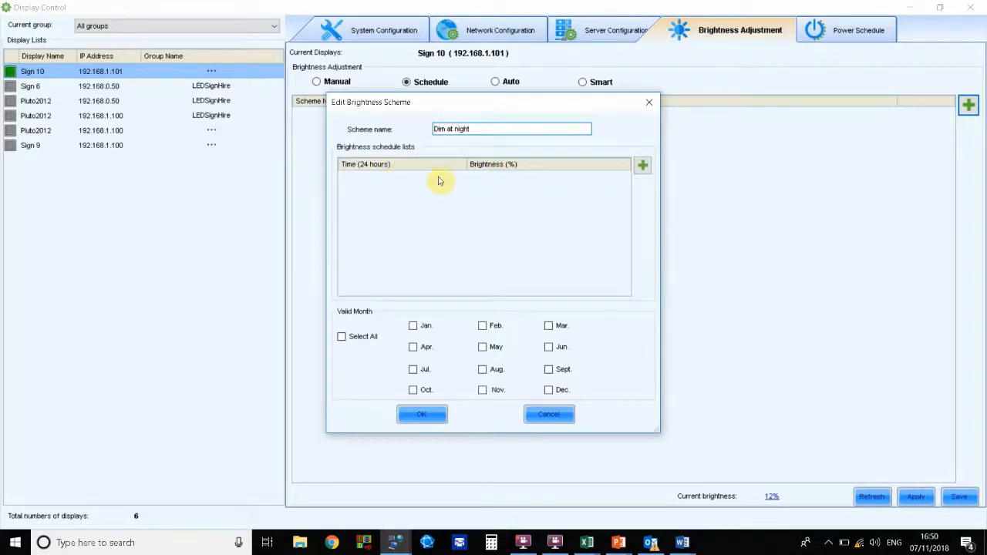
Step: Add a brightness schedule entry at 18:00 with 50% brightness
{"action": "left_click", "coordinate": [643, 166]}
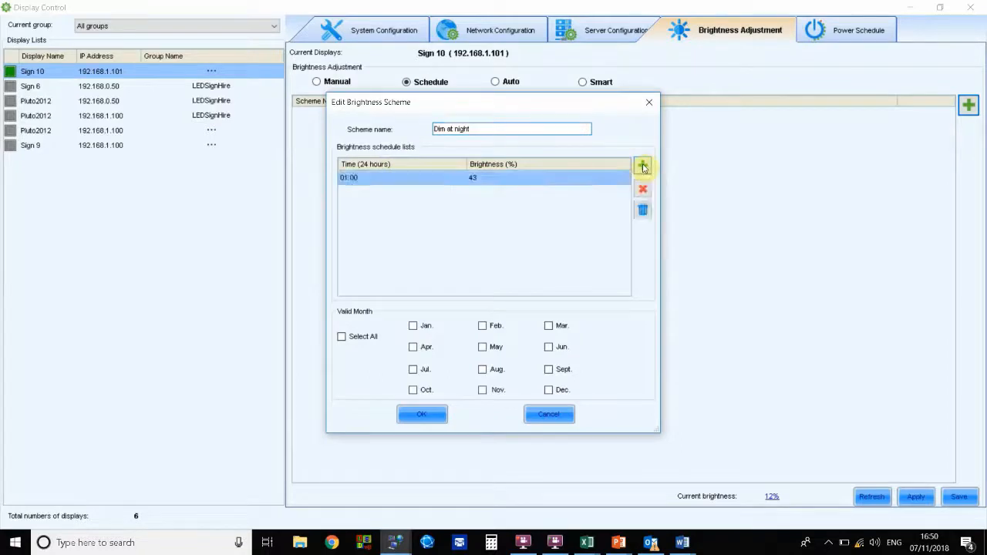
{"action": "left_click", "coordinate": [346, 180]}
{"action": "left_click", "coordinate": [348, 180]}
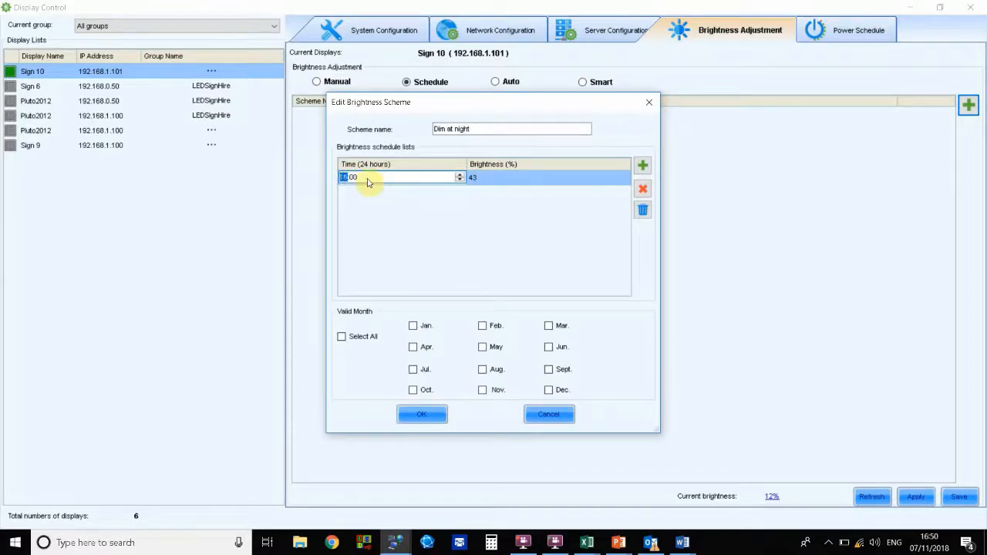
{"action": "left_click", "coordinate": [473, 178]}
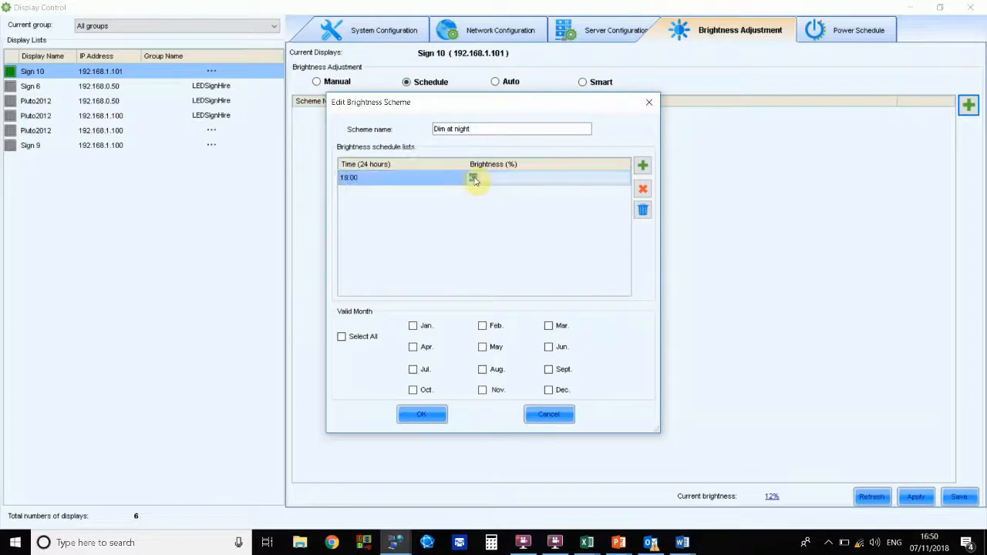
{"action": "double_click", "coordinate": [475, 177]}
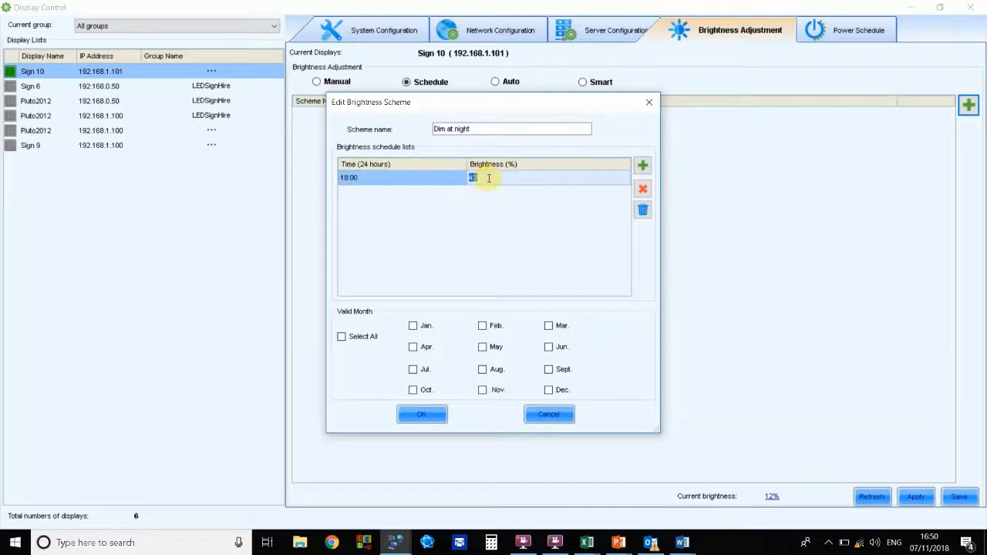
{"action": "type", "text": "10"}
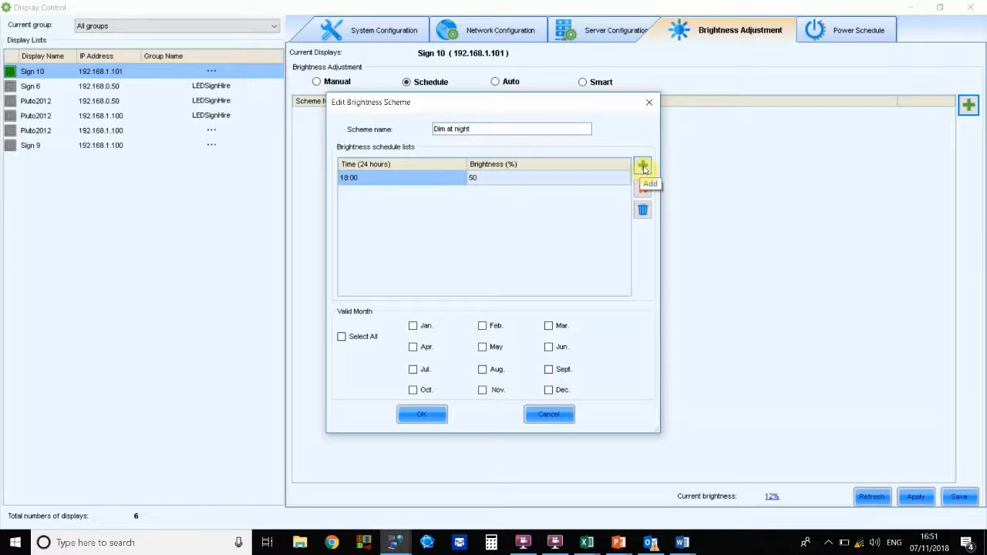
Step: Add a second schedule entry at 06:00 with 100% brightness
{"action": "left_click", "coordinate": [643, 166]}
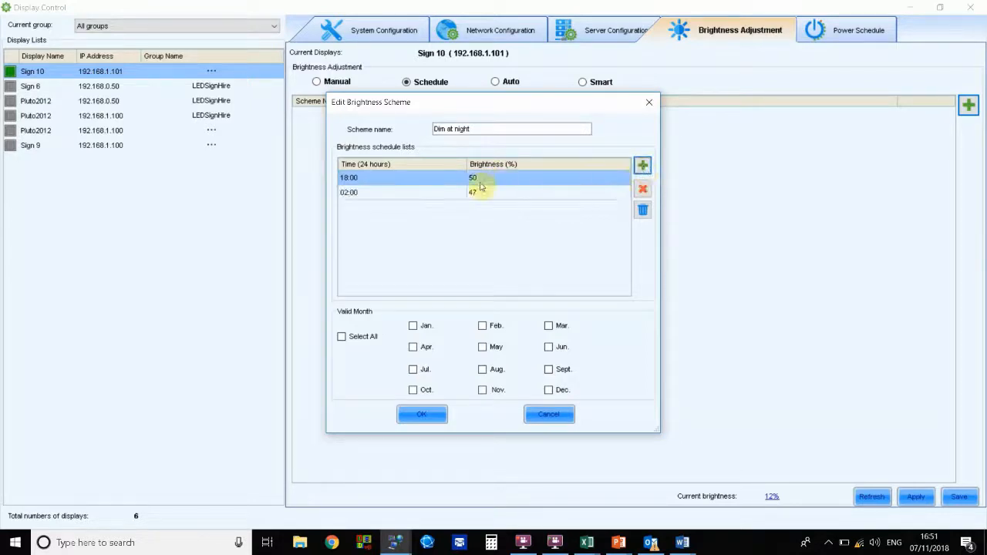
{"action": "left_click", "coordinate": [357, 196]}
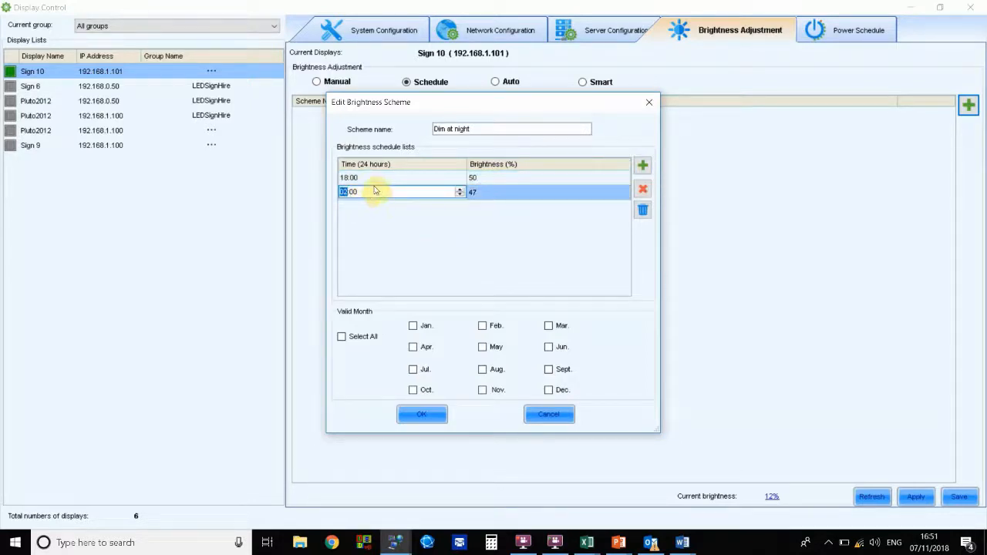
{"action": "left_click", "coordinate": [478, 192]}
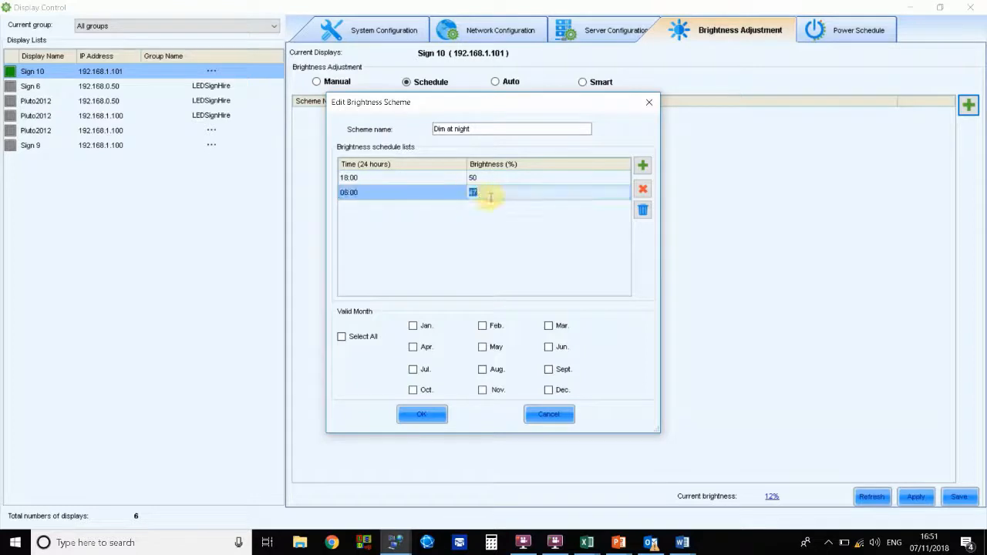
{"action": "type", "text": "100"}
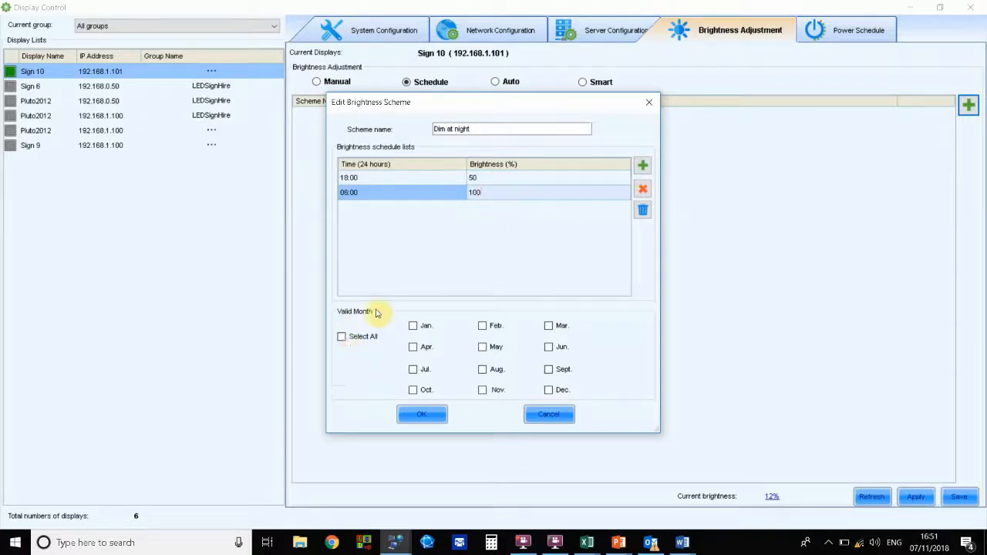
Step: Make the scheme valid for all months and change the 18:00 entry's brightness to 40%
{"action": "left_click", "coordinate": [347, 337]}
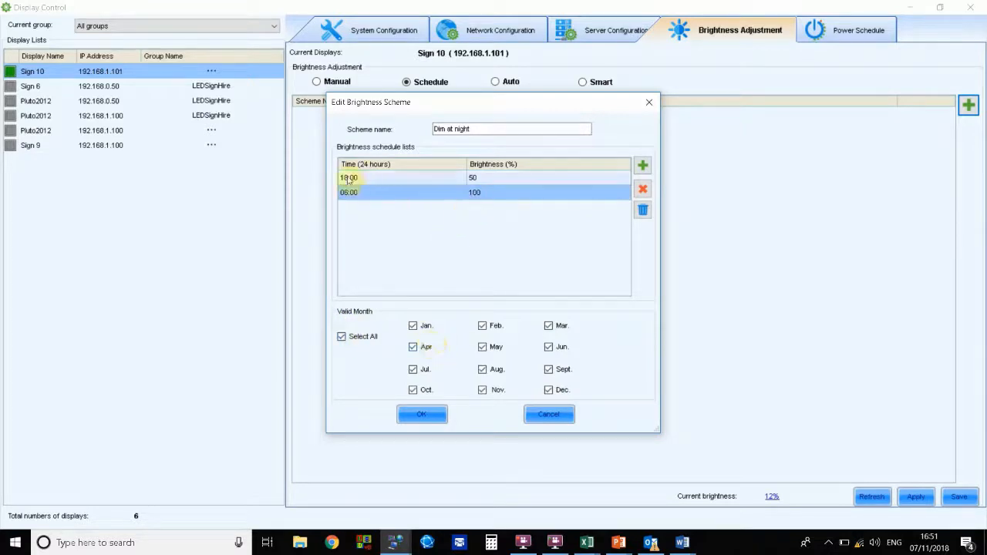
{"action": "double_click", "coordinate": [473, 183]}
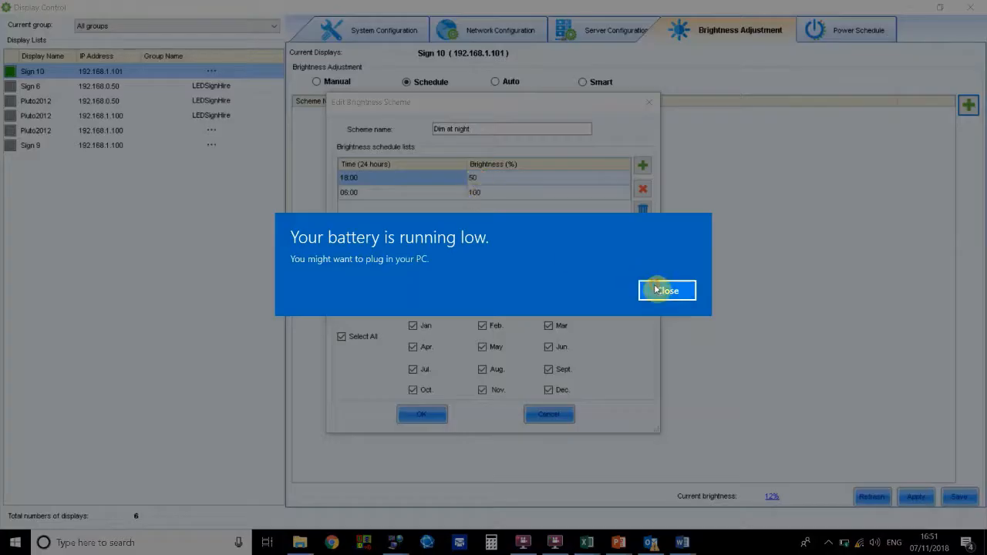
{"action": "left_click", "coordinate": [660, 289]}
{"action": "type", "text": "4"}
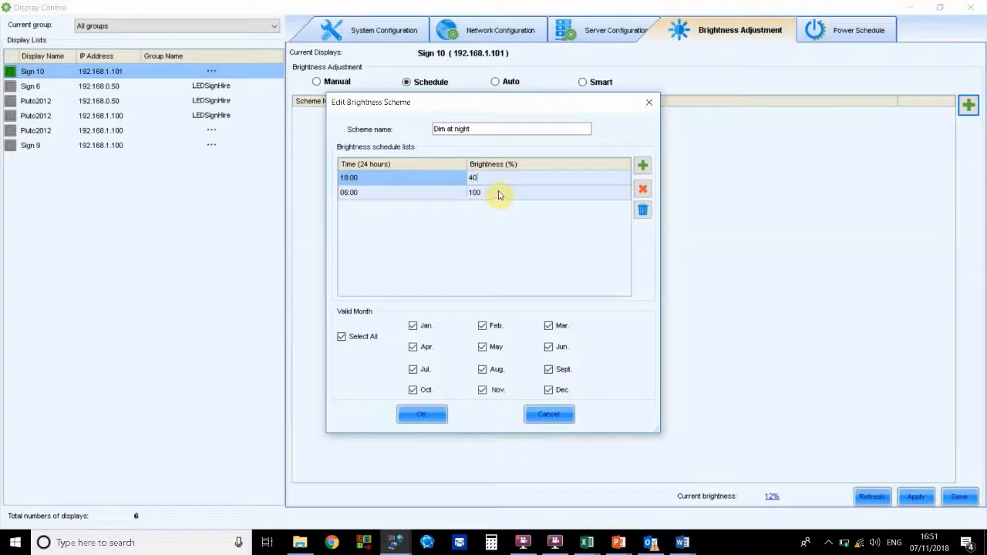
Step: Save the Dim at night brightness scheme and apply the scheduled brightness to Sign 10
{"action": "left_click", "coordinate": [340, 337]}
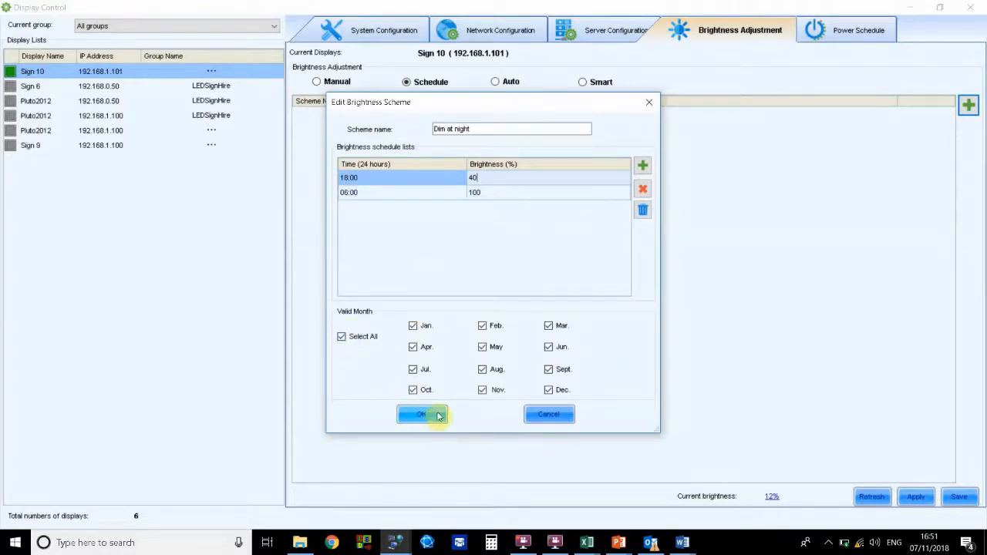
{"action": "left_click", "coordinate": [424, 414]}
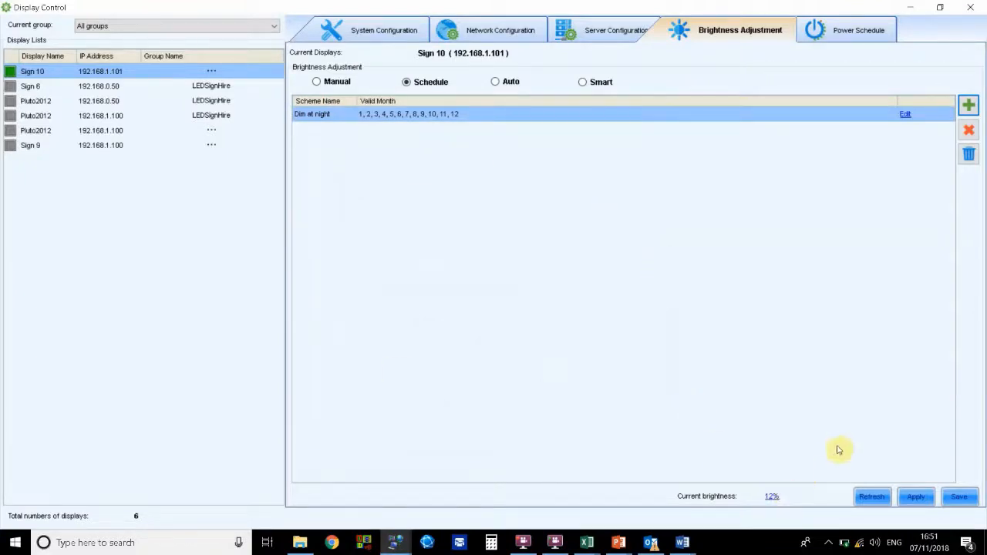
{"action": "left_click", "coordinate": [916, 497]}
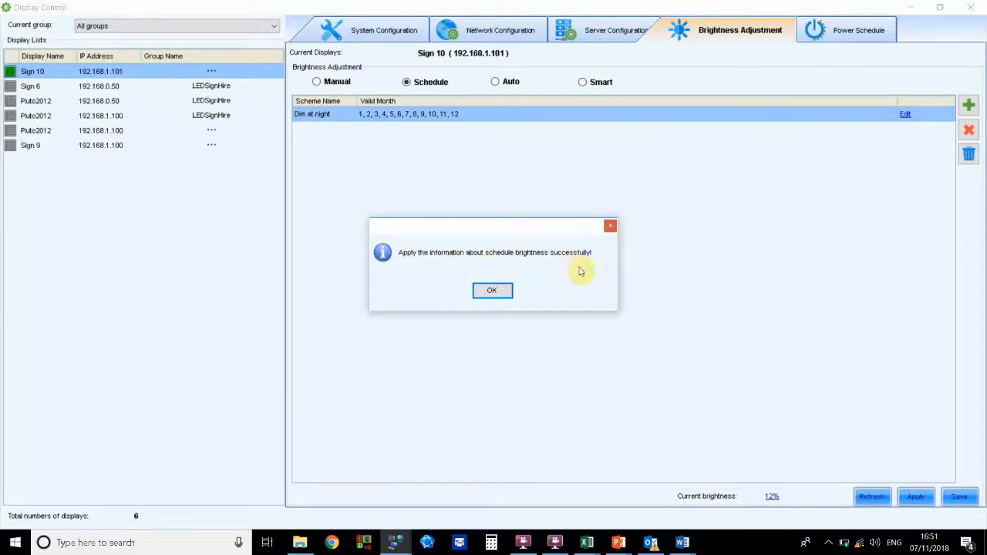
{"action": "left_click", "coordinate": [500, 290]}
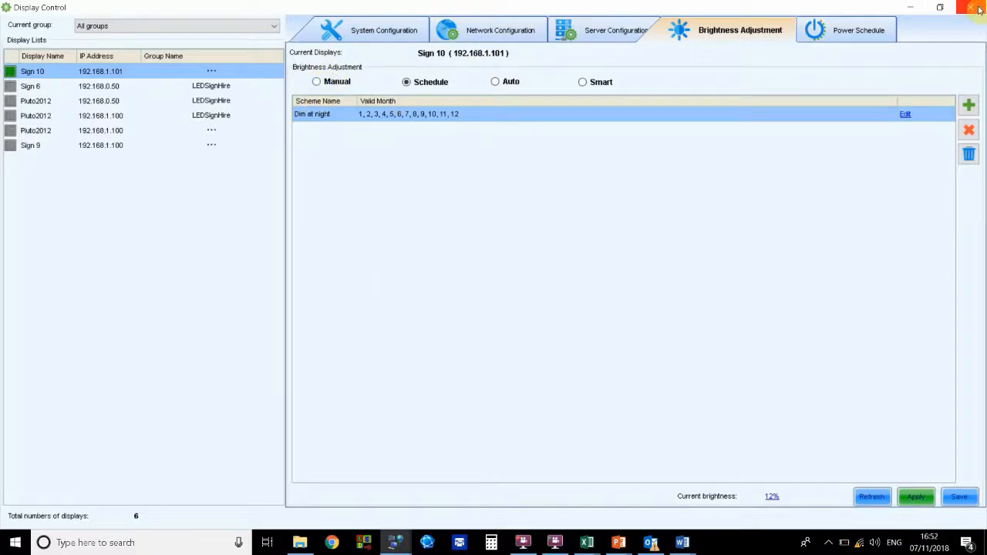
Step: Glance at the power schedule, then close the display control window and exit PlutoManager
{"action": "left_click", "coordinate": [854, 34]}
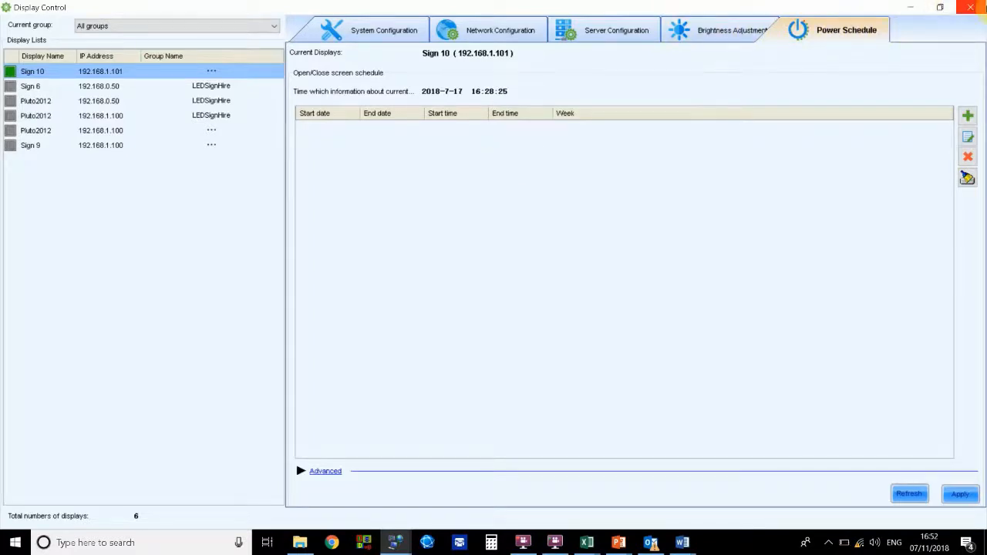
{"action": "left_click", "coordinate": [970, 7]}
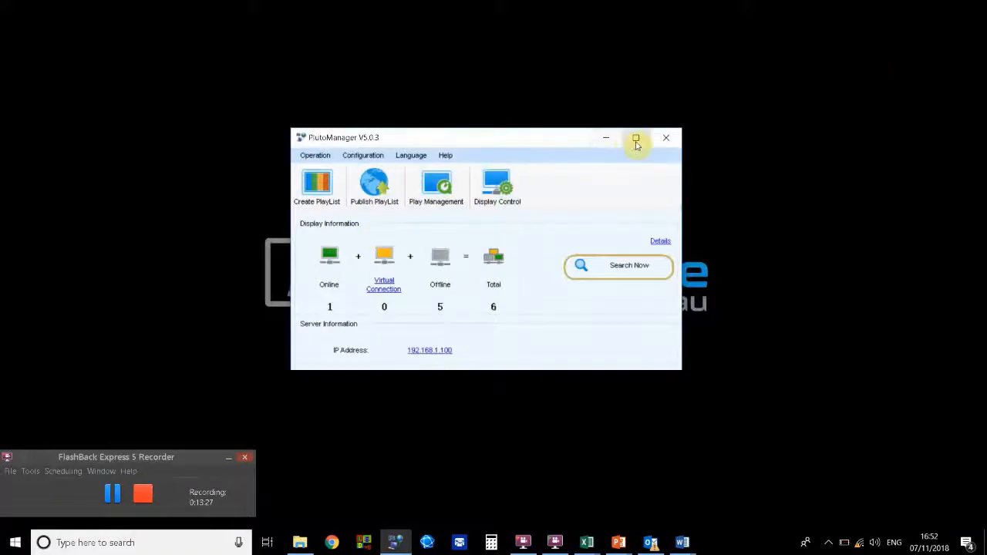
{"action": "left_click", "coordinate": [666, 144]}
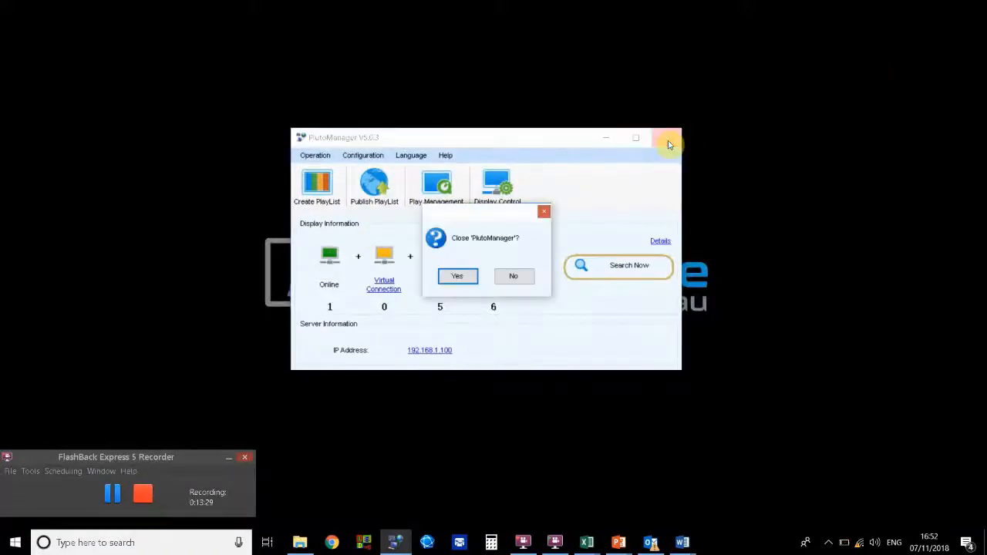
{"action": "left_click", "coordinate": [457, 276]}
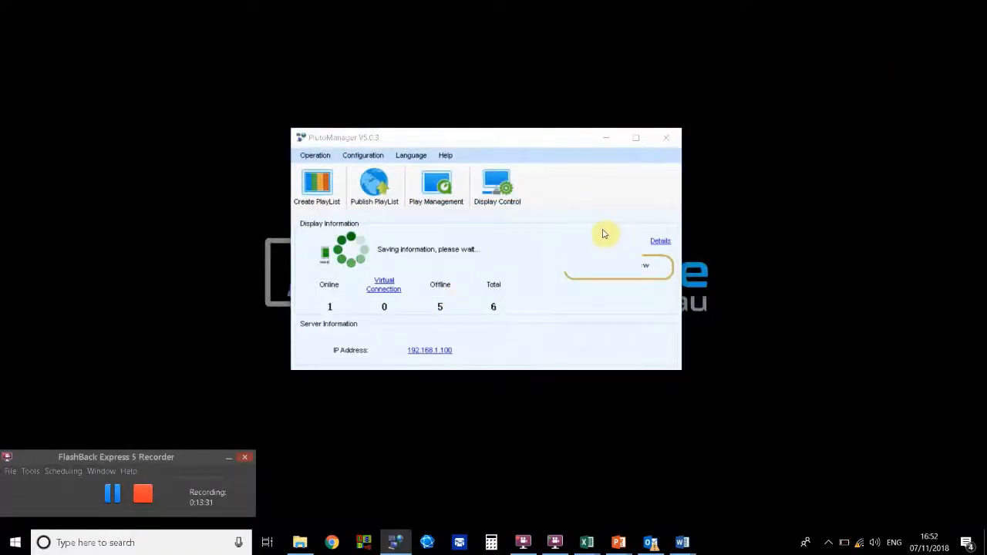